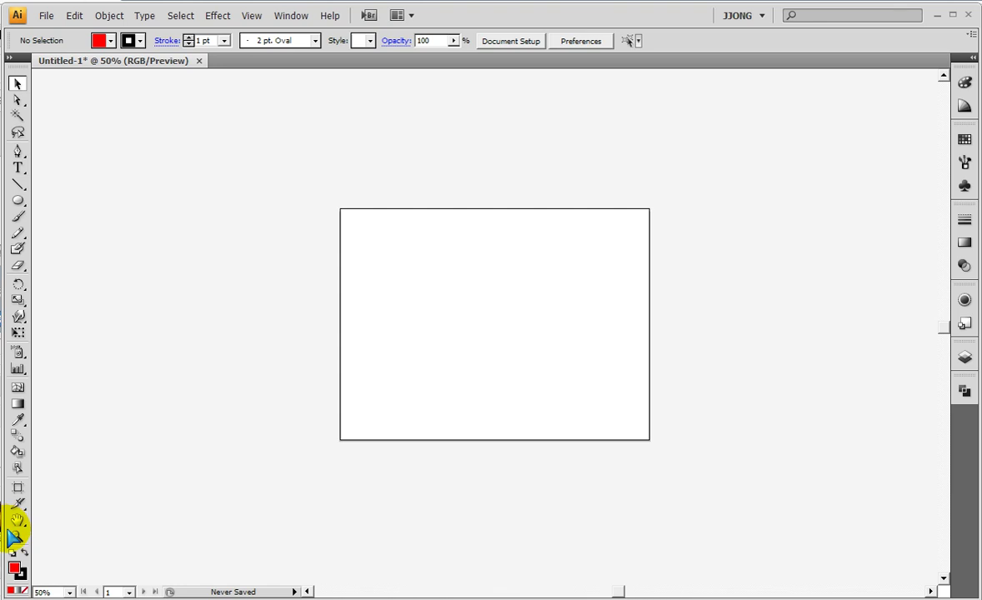
- At 100% zoom, draw a 44 px red-filled circle at the artboard centre
{"action": "left_click", "coordinate": [18, 199]}
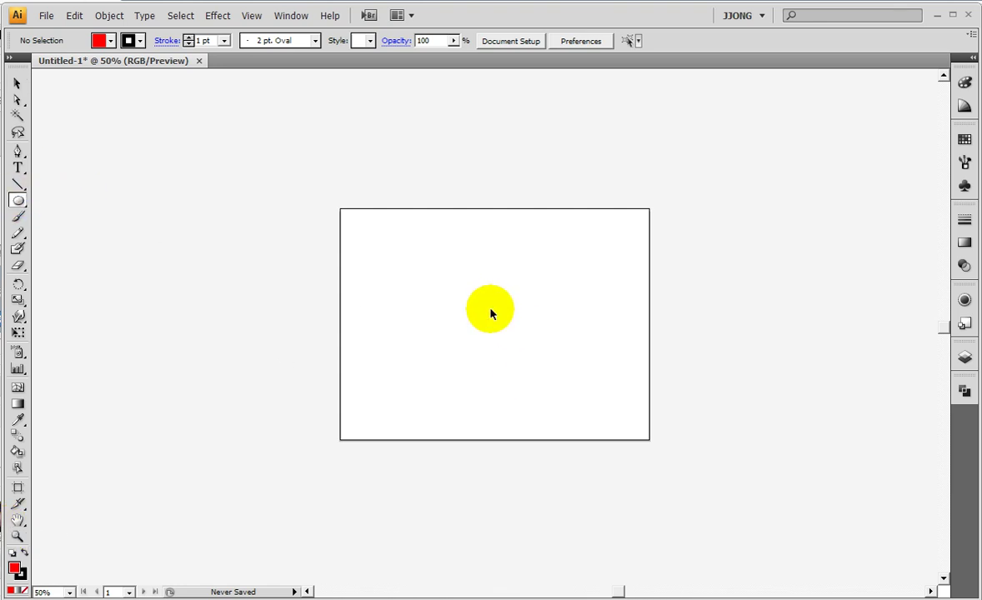
{"action": "key", "text": "ctrl+plus"}
{"action": "left_click_drag", "start_coordinate": [482, 315], "coordinate": [494, 334]}
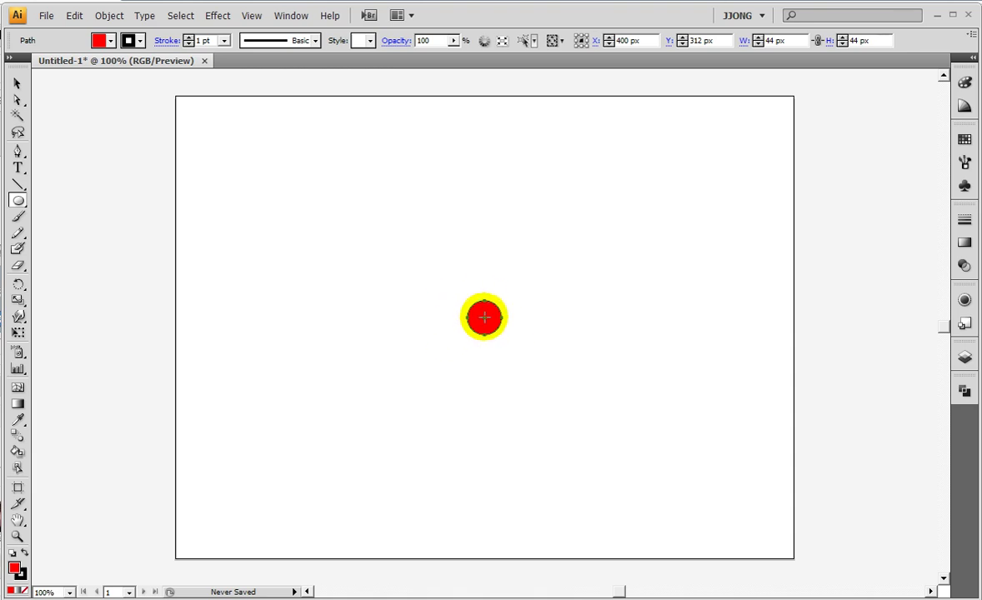
- Draw a tall, narrow 34 × 126 px ellipse starting from the red circle's centre
{"action": "left_click_drag", "start_coordinate": [484, 318], "coordinate": [500, 360]}
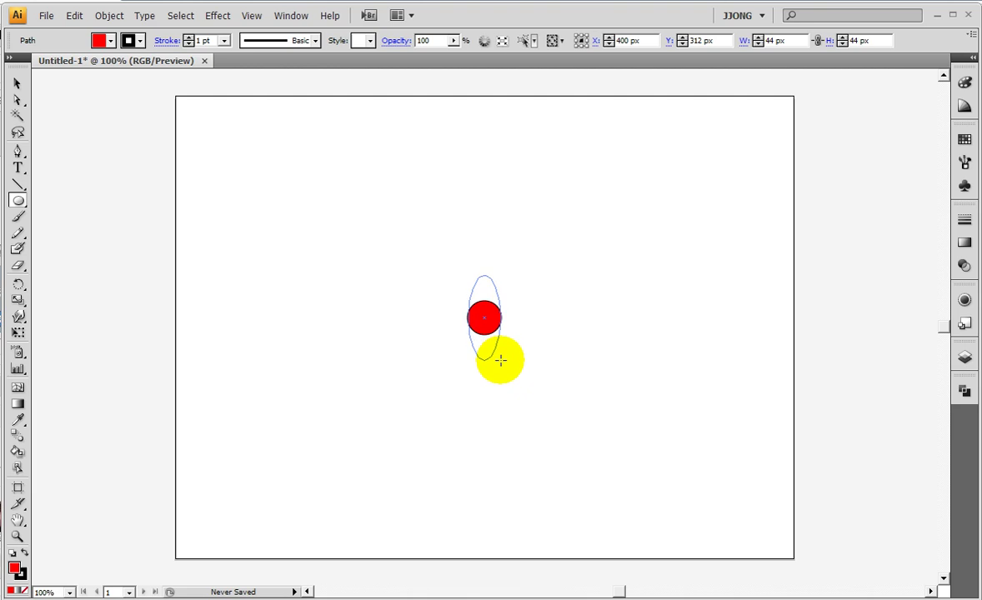
{"action": "left_click_drag", "start_coordinate": [500, 360], "coordinate": [495, 367]}
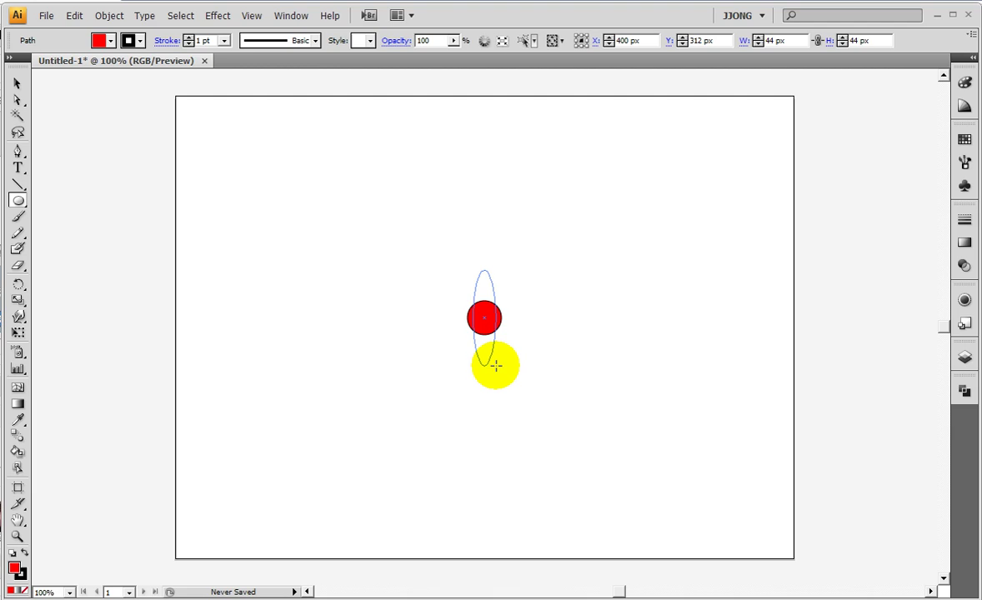
{"action": "left_click_drag", "start_coordinate": [497, 366], "coordinate": [496, 366]}
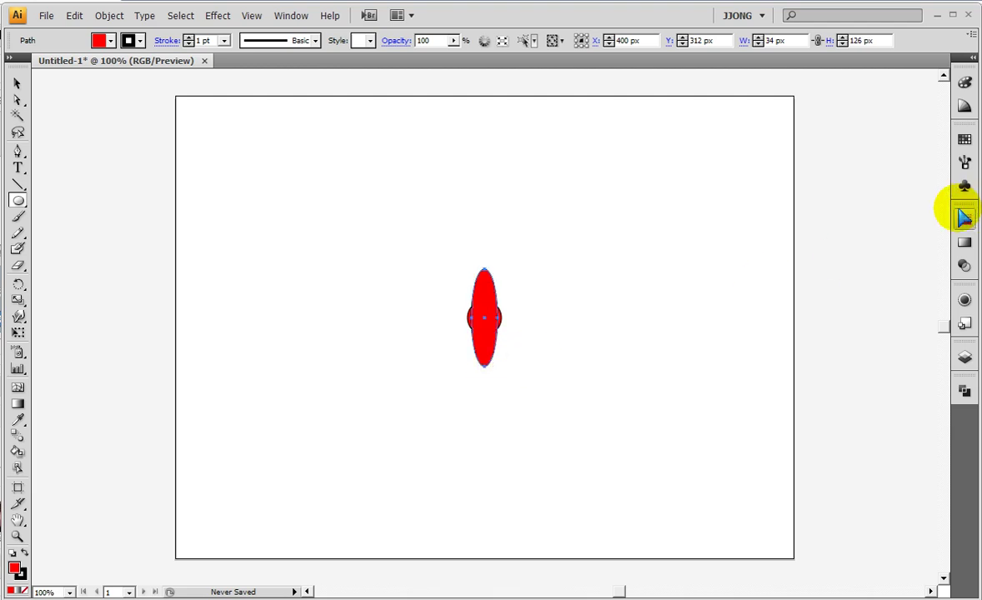
- Fill the ellipse orange and nudge it upward above the circle
{"action": "left_click", "coordinate": [965, 139]}
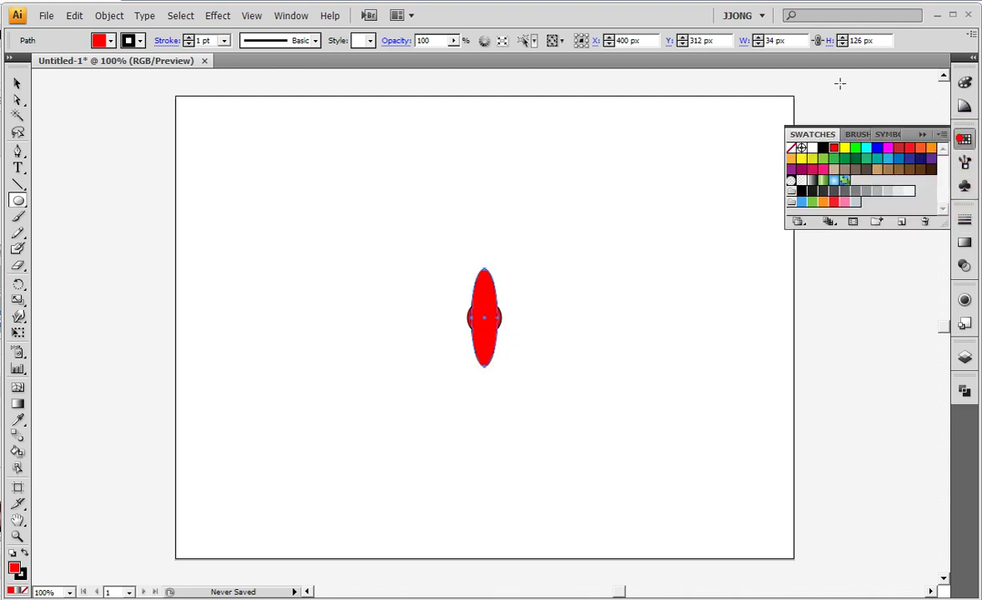
{"action": "left_click", "coordinate": [791, 159]}
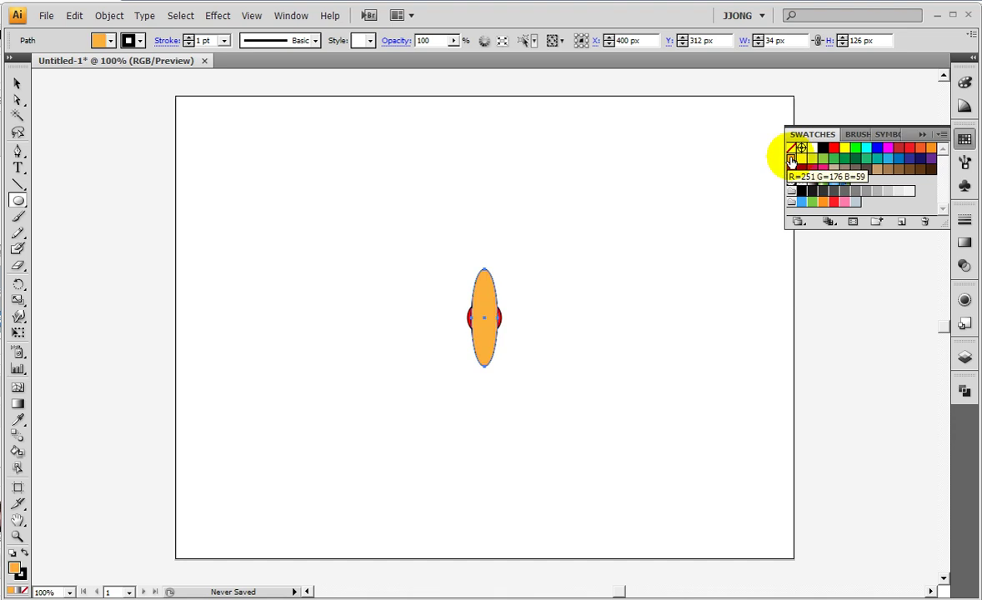
{"action": "key", "text": "shift+Up"}
{"action": "key", "text": "shift+Up"}
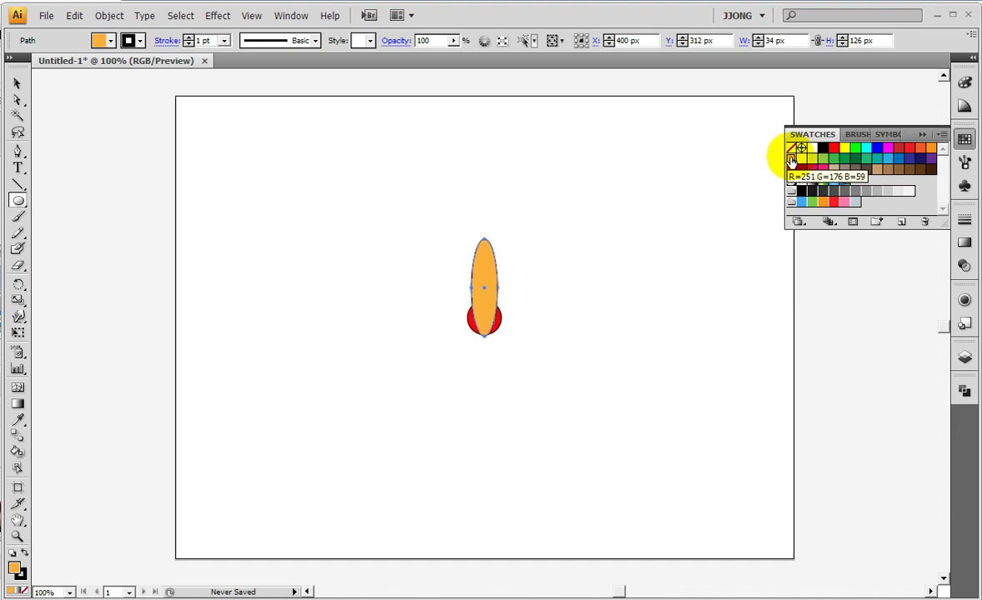
{"action": "key", "text": "shift+Up"}
{"action": "key", "text": "shift+Up"}
{"action": "key", "text": "shift+Up"}
{"action": "key", "text": "shift+Up"}
{"action": "key", "text": "shift+Up"}
{"action": "key", "text": "shift+Up"}
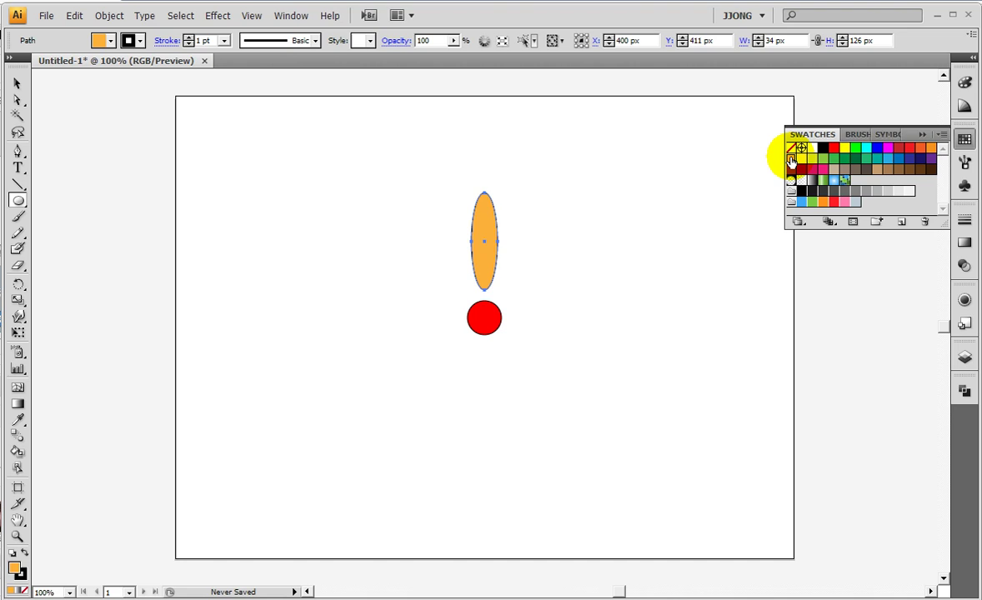
- Switch to Outline view so the ellipse and circle show as bare paths
{"action": "key", "text": "ctrl+y"}
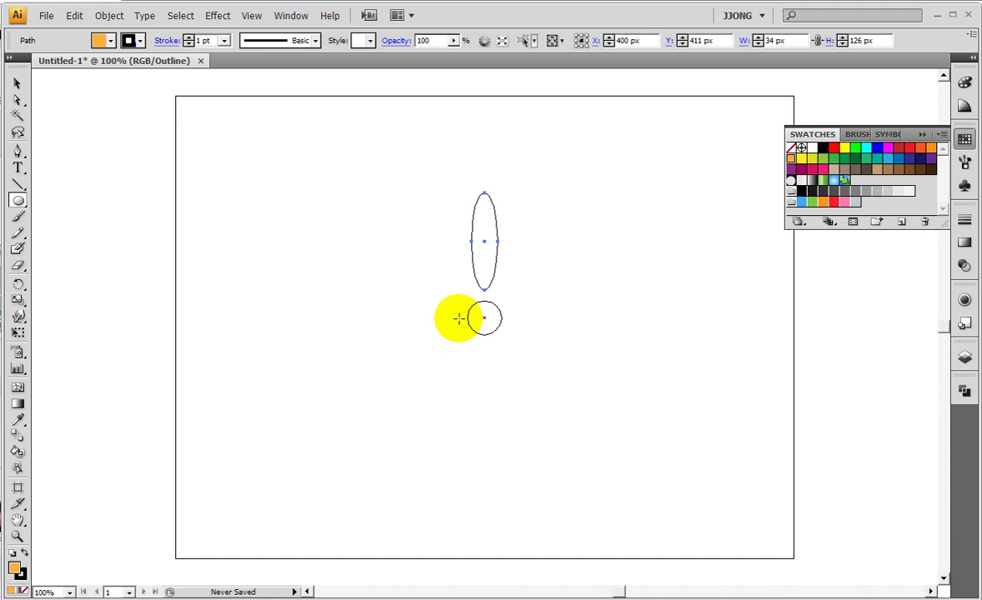
- Zoom to 150% and choose the Rotate Tool from its flyout
{"action": "key", "text": "ctrl+plus"}
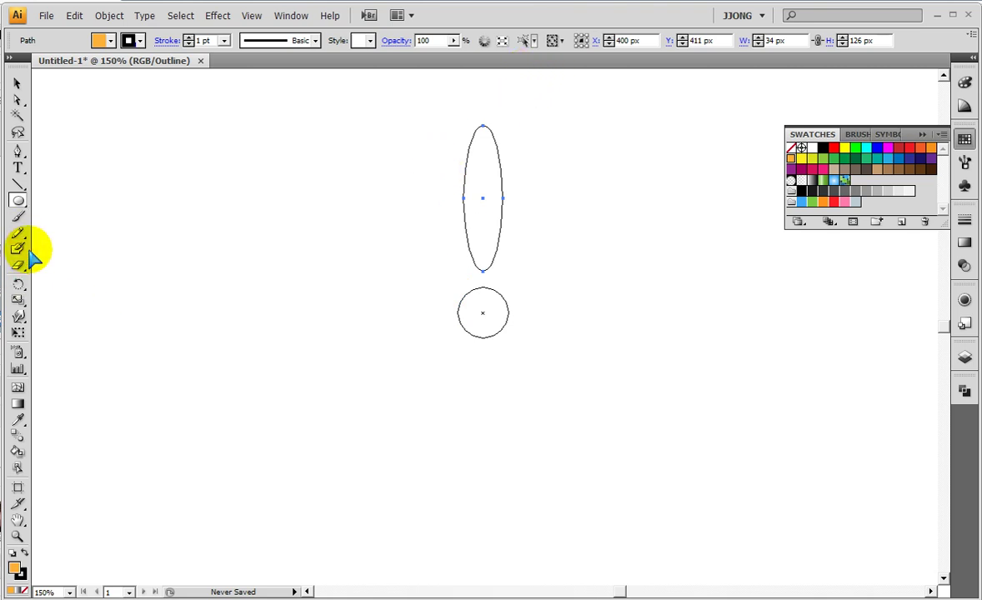
{"action": "left_click_drag", "start_coordinate": [17, 285], "coordinate": [46, 289]}
{"action": "left_click", "coordinate": [46, 288]}
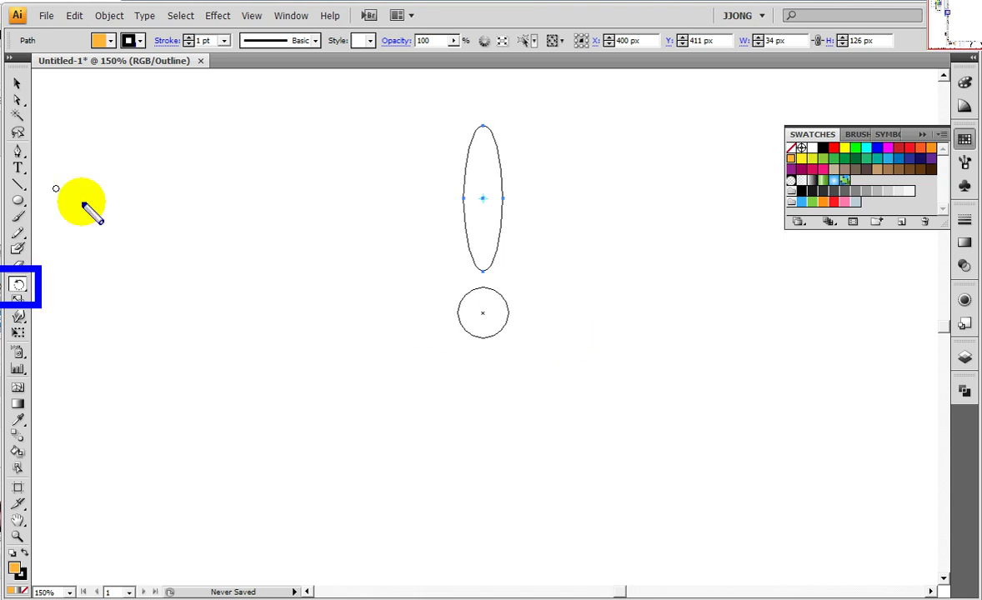
- Set the rotation pivot at the red circle's centre and move the Rotate dialog aside
{"action": "left_click", "coordinate": [408, 316]}
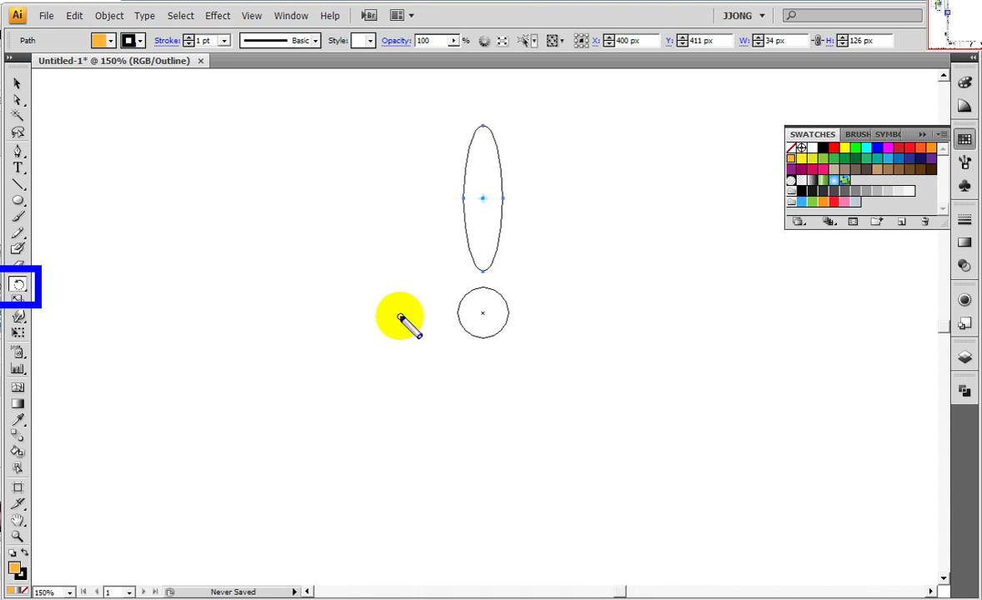
{"action": "left_click", "coordinate": [549, 308]}
{"action": "left_click", "coordinate": [487, 287]}
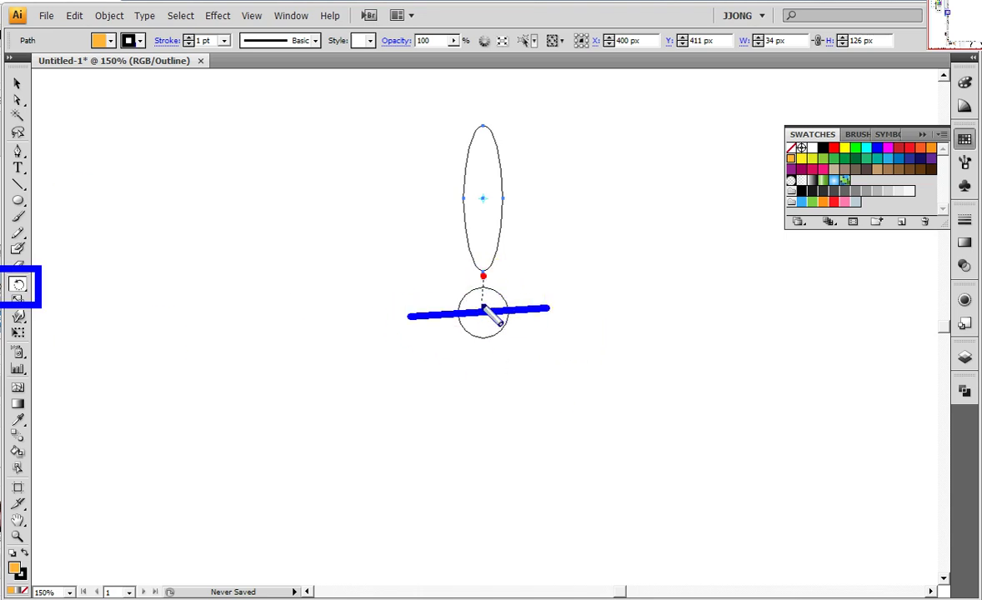
{"action": "left_click", "coordinate": [482, 368]}
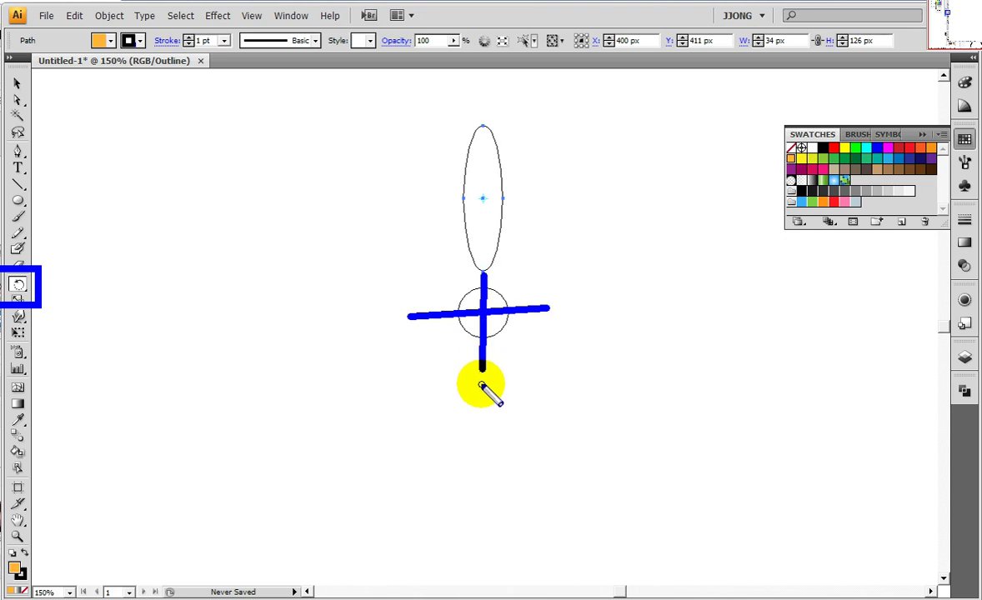
{"action": "key", "text": "Escape"}
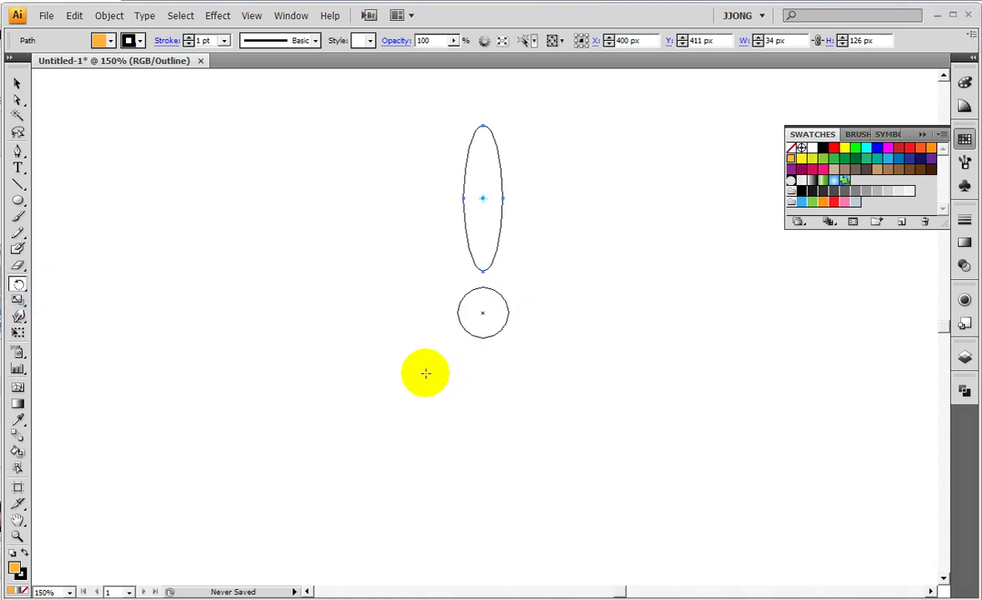
{"action": "left_click", "coordinate": [483, 313], "text": "alt"}
{"action": "left_click_drag", "start_coordinate": [518, 245], "coordinate": [302, 219]}
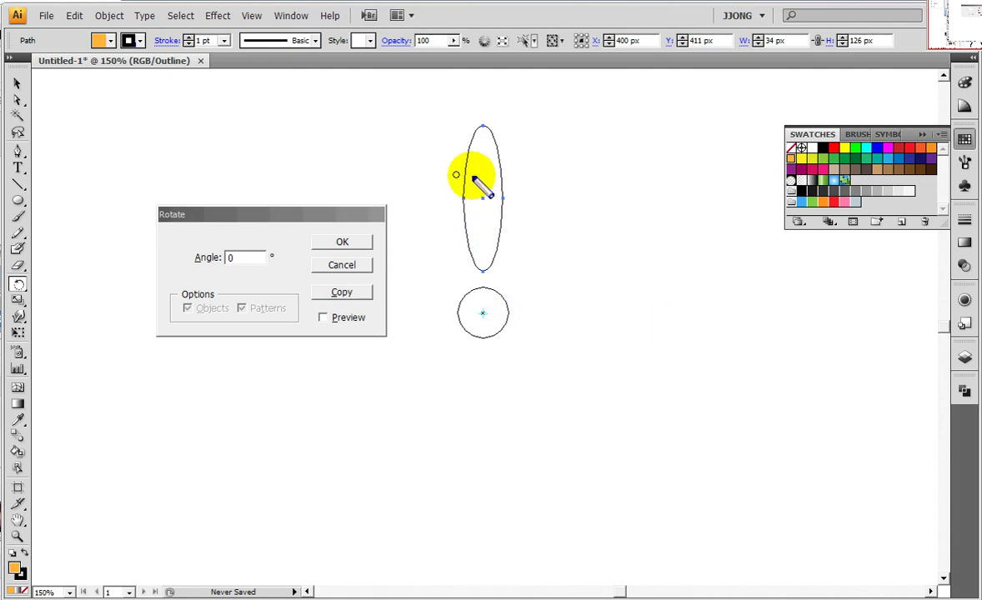
- Sketch on-screen notes working out 360 ÷ 12 = 30° per petal copy
{"action": "left_click", "coordinate": [708, 357]}
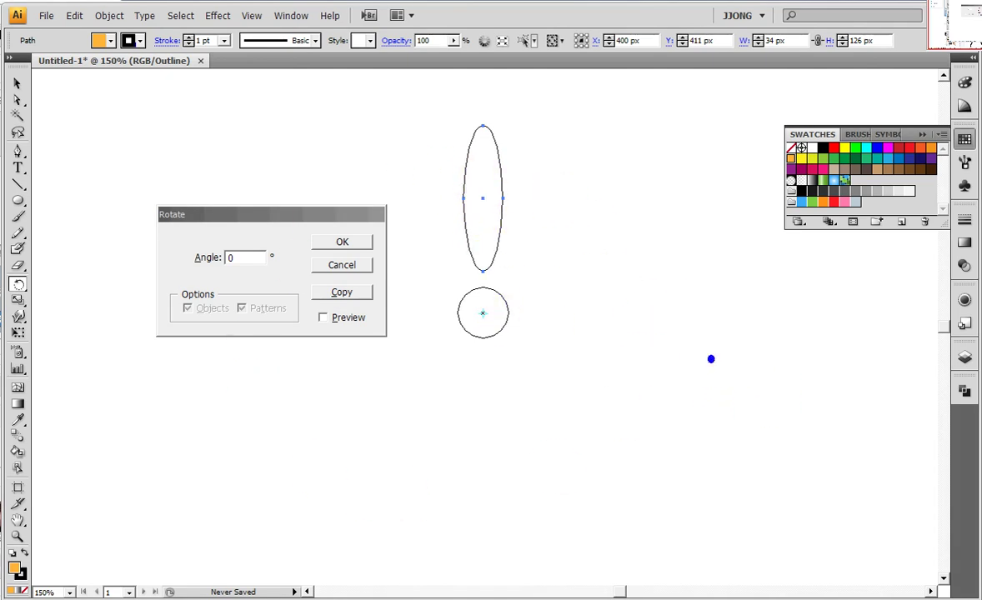
{"action": "left_click_drag", "start_coordinate": [710, 361], "coordinate": [716, 411]}
{"action": "left_click_drag", "start_coordinate": [784, 315], "coordinate": [790, 395]}
{"action": "mouse_move", "coordinate": [846, 379]}
{"action": "left_mouse_down"}
{"action": "mouse_move", "coordinate": [852, 414]}
{"action": "mouse_move", "coordinate": [850, 367]}
{"action": "left_mouse_up"}
{"action": "left_click_drag", "start_coordinate": [662, 302], "coordinate": [865, 296]}
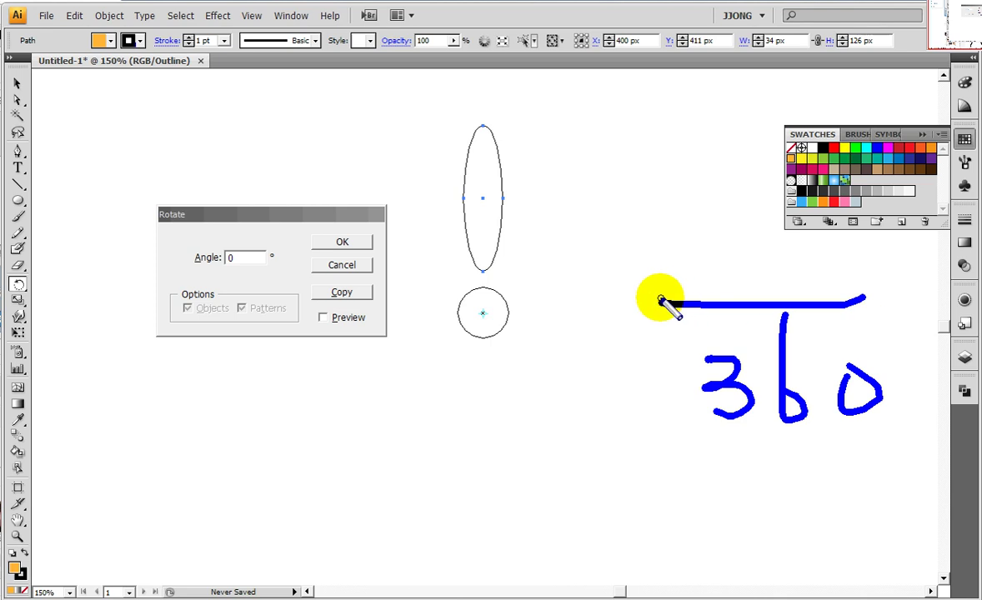
{"action": "left_click_drag", "start_coordinate": [661, 302], "coordinate": [648, 444]}
{"action": "left_click", "coordinate": [578, 349]}
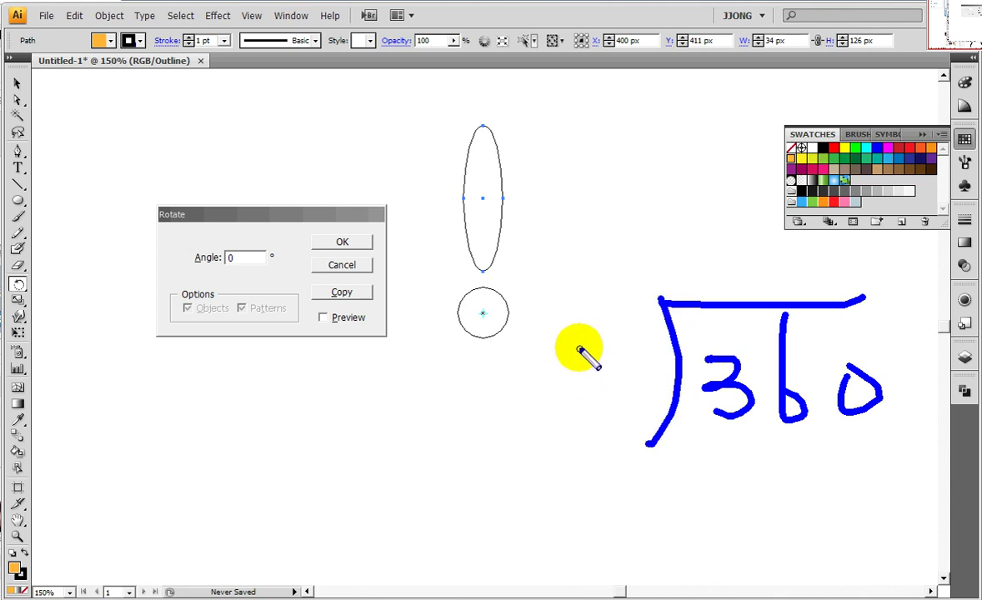
{"action": "left_click_drag", "start_coordinate": [577, 348], "coordinate": [533, 426]}
{"action": "left_click_drag", "start_coordinate": [605, 357], "coordinate": [623, 405]}
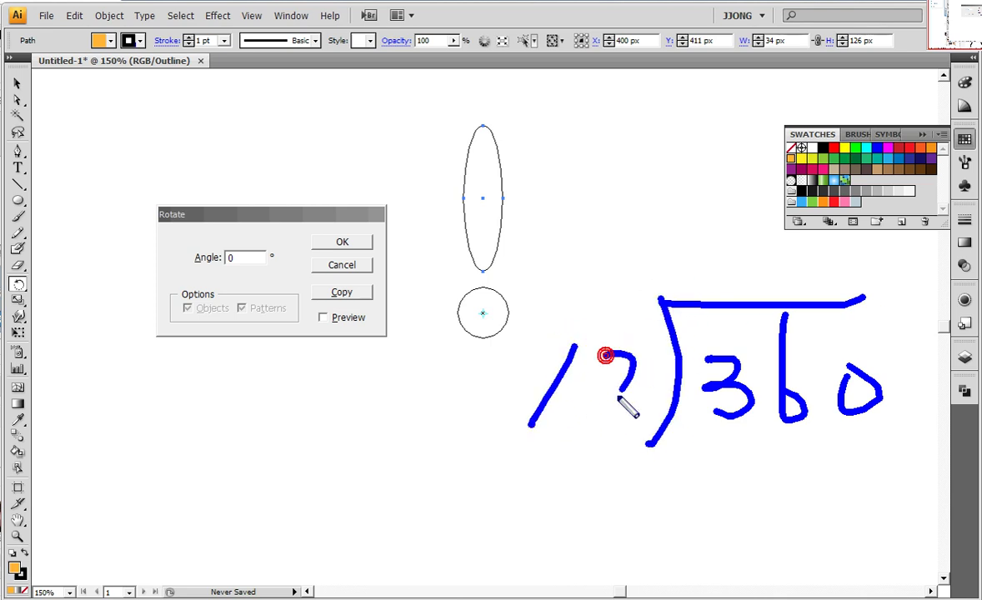
{"action": "left_click_drag", "start_coordinate": [479, 251], "coordinate": [515, 265]}
{"action": "left_click_drag", "start_coordinate": [419, 288], "coordinate": [403, 275]}
{"action": "left_click_drag", "start_coordinate": [421, 346], "coordinate": [487, 360]}
{"action": "left_click_drag", "start_coordinate": [855, 302], "coordinate": [908, 296]}
{"action": "mouse_move", "coordinate": [756, 223]}
{"action": "left_mouse_down"}
{"action": "mouse_move", "coordinate": [778, 248]}
{"action": "mouse_move", "coordinate": [767, 288]}
{"action": "left_mouse_up"}
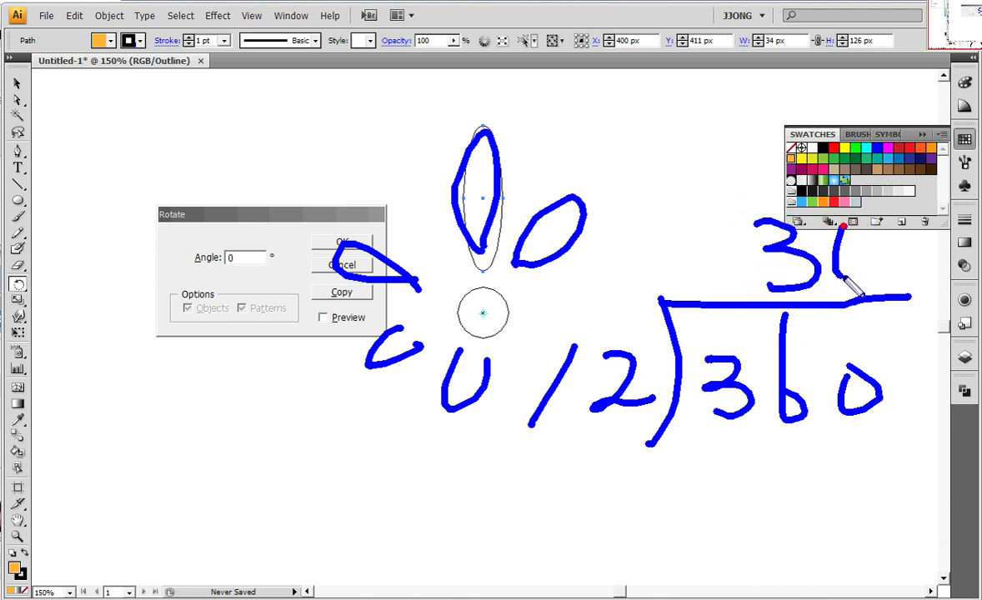
{"action": "left_click_drag", "start_coordinate": [838, 224], "coordinate": [850, 235]}
{"action": "left_click_drag", "start_coordinate": [707, 450], "coordinate": [702, 497]}
{"action": "mouse_move", "coordinate": [784, 414]}
{"action": "left_mouse_down"}
{"action": "mouse_move", "coordinate": [803, 423]}
{"action": "mouse_move", "coordinate": [788, 416]}
{"action": "left_mouse_up"}
{"action": "left_click_drag", "start_coordinate": [802, 424], "coordinate": [805, 487]}
{"action": "left_click_drag", "start_coordinate": [875, 458], "coordinate": [862, 460]}
{"action": "left_click_drag", "start_coordinate": [636, 542], "coordinate": [980, 542]}
{"action": "left_click_drag", "start_coordinate": [859, 567], "coordinate": [863, 566]}
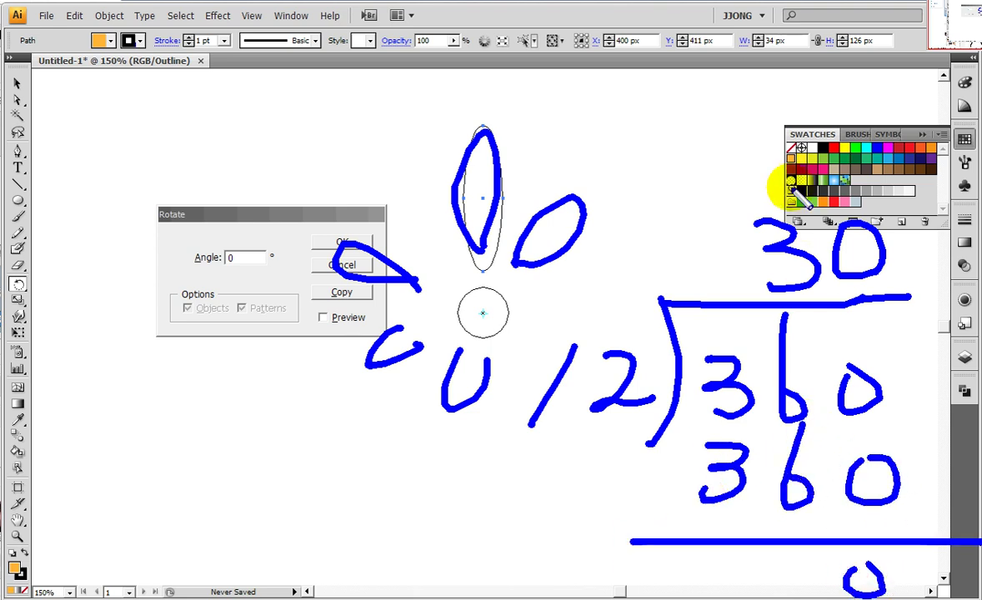
{"action": "mouse_move", "coordinate": [747, 201]}
{"action": "left_mouse_down"}
{"action": "mouse_move", "coordinate": [746, 302]}
{"action": "mouse_move", "coordinate": [918, 305]}
{"action": "mouse_move", "coordinate": [738, 171]}
{"action": "left_mouse_up"}
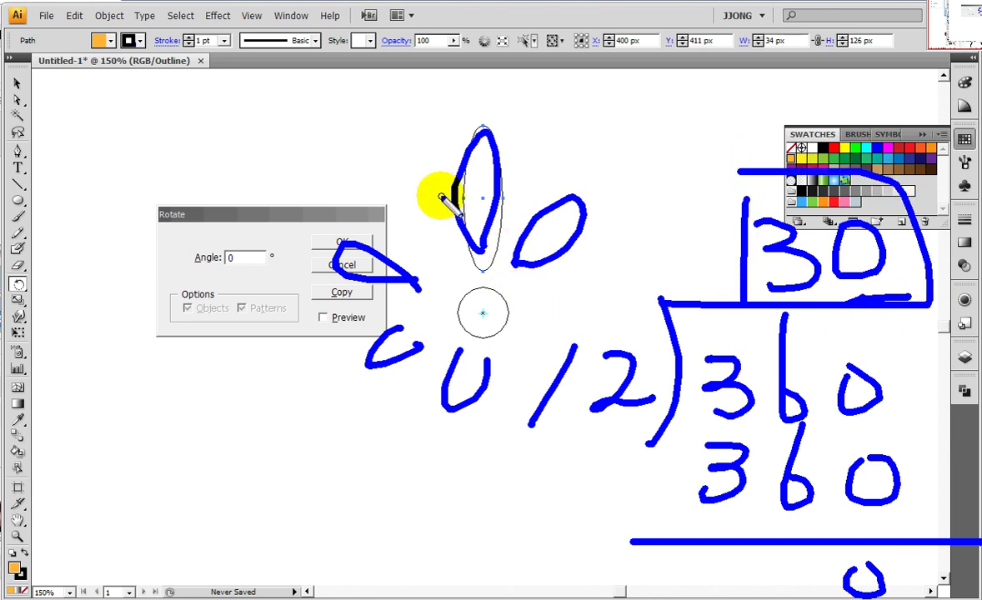
- Annotate the petal and centre circle with freehand marks while the Rotate dialog stays at 0°
{"action": "left_click_drag", "start_coordinate": [477, 158], "coordinate": [481, 315]}
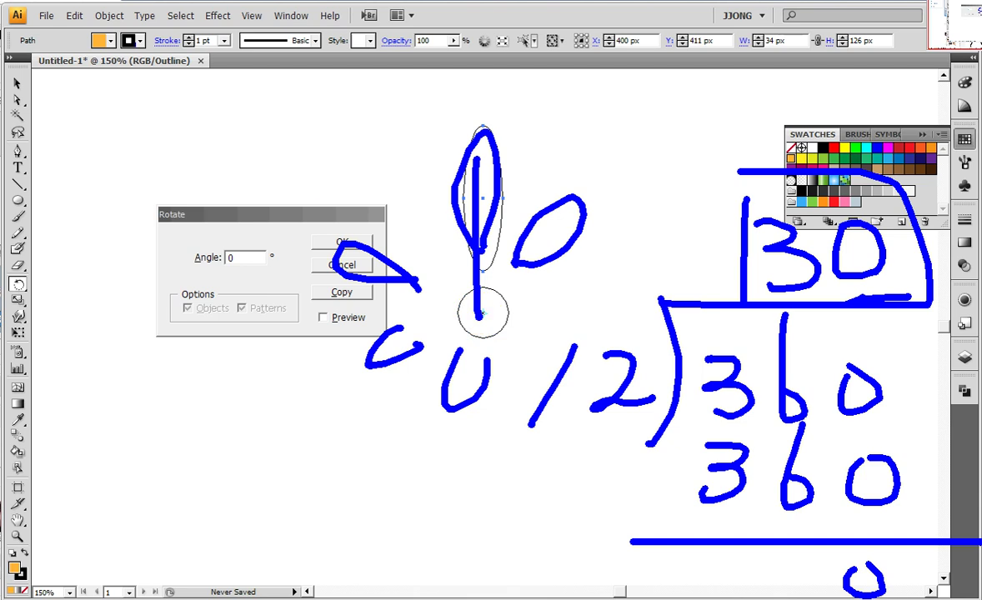
{"action": "left_click_drag", "start_coordinate": [474, 152], "coordinate": [465, 307]}
{"action": "left_click_drag", "start_coordinate": [347, 254], "coordinate": [490, 302]}
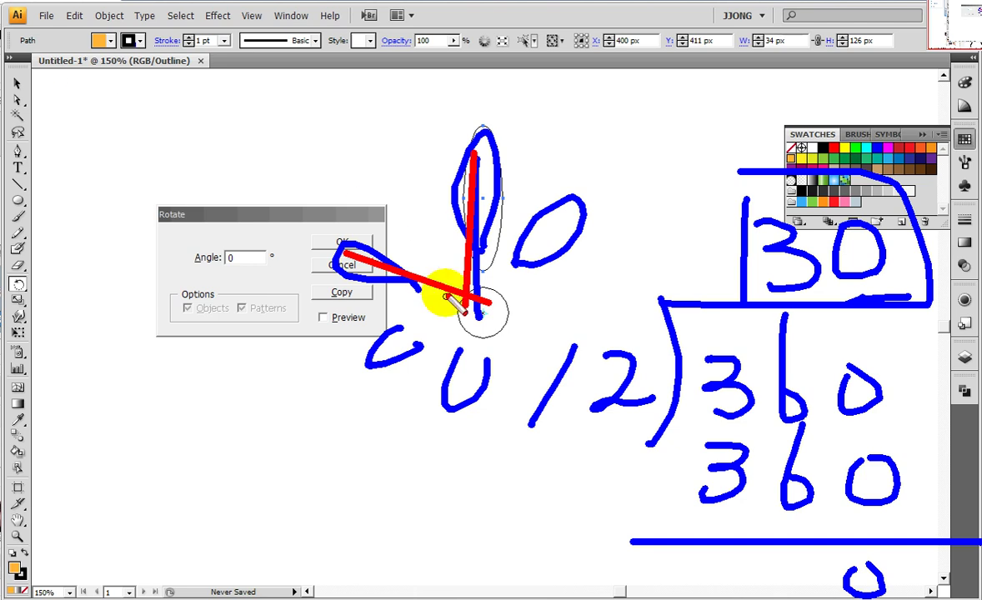
{"action": "left_click_drag", "start_coordinate": [428, 273], "coordinate": [469, 240]}
{"action": "left_click_drag", "start_coordinate": [421, 279], "coordinate": [463, 237]}
{"action": "left_click_drag", "start_coordinate": [482, 297], "coordinate": [330, 388]}
{"action": "left_click_drag", "start_coordinate": [417, 288], "coordinate": [379, 308]}
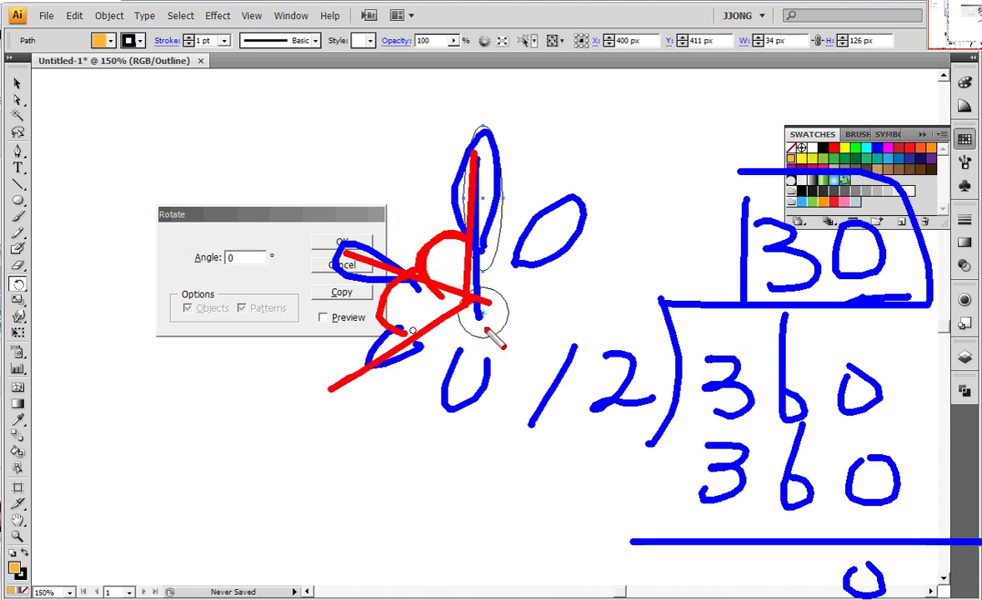
{"action": "left_click_drag", "start_coordinate": [463, 252], "coordinate": [453, 421]}
{"action": "left_click_drag", "start_coordinate": [390, 332], "coordinate": [537, 378]}
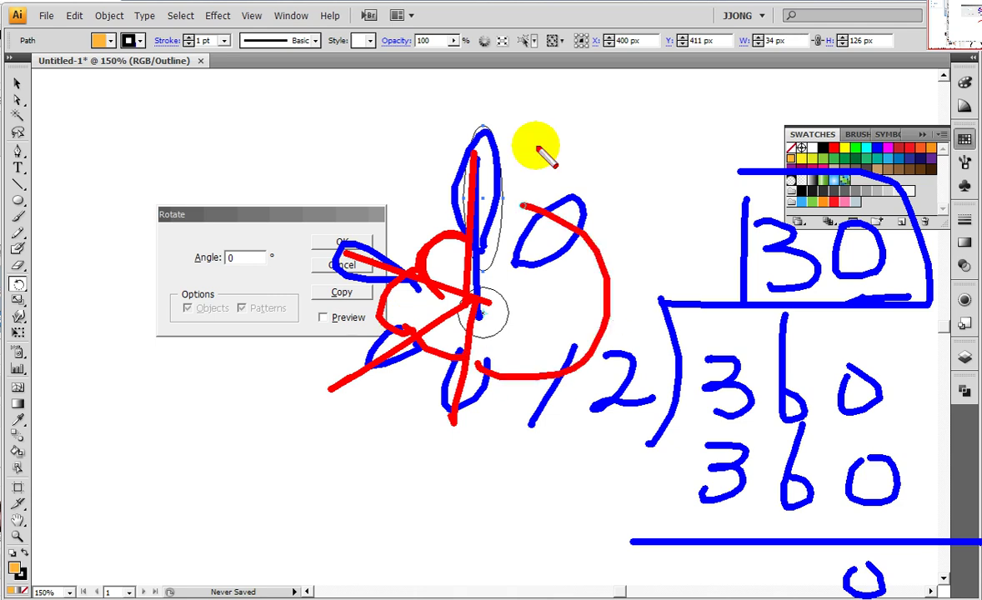
{"action": "left_click_drag", "start_coordinate": [629, 429], "coordinate": [679, 394]}
{"action": "mouse_move", "coordinate": [488, 192]}
{"action": "left_mouse_down"}
{"action": "mouse_move", "coordinate": [362, 307]}
{"action": "mouse_move", "coordinate": [597, 405]}
{"action": "mouse_move", "coordinate": [575, 234]}
{"action": "left_mouse_up"}
{"action": "mouse_move", "coordinate": [693, 342]}
{"action": "left_mouse_down"}
{"action": "mouse_move", "coordinate": [697, 395]}
{"action": "mouse_move", "coordinate": [872, 324]}
{"action": "mouse_move", "coordinate": [700, 328]}
{"action": "left_mouse_up"}
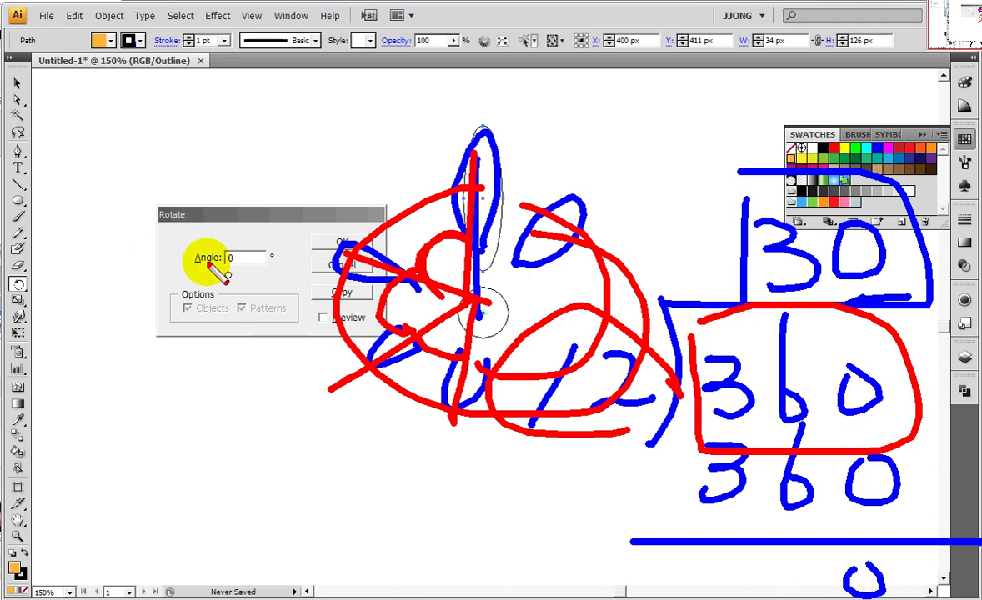
- Make a 30° rotated copy of the petal and repeat it with Ctrl+D
{"action": "key", "text": "Escape"}
{"action": "type", "text": "30"}
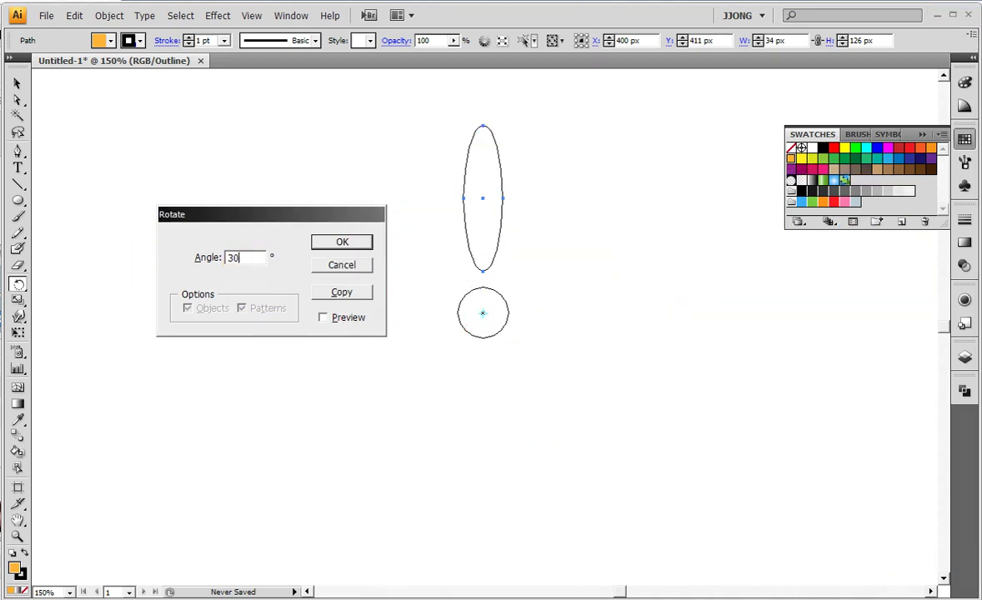
{"action": "left_click_drag", "start_coordinate": [306, 278], "coordinate": [266, 278]}
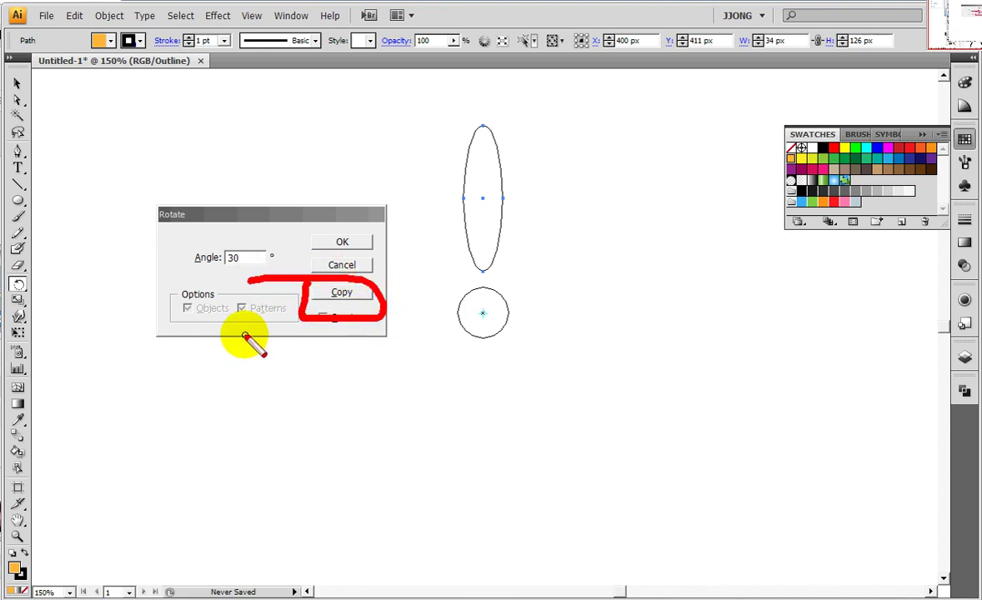
{"action": "key", "text": "Escape"}
{"action": "left_click", "coordinate": [342, 293]}
{"action": "key", "text": "ctrl+d"}
{"action": "key", "text": "ctrl+d"}
{"action": "key", "text": "ctrl+d"}
{"action": "key", "text": "ctrl+d"}
{"action": "key", "text": "ctrl+d"}
{"action": "key", "text": "ctrl+d"}
{"action": "key", "text": "ctrl+d"}
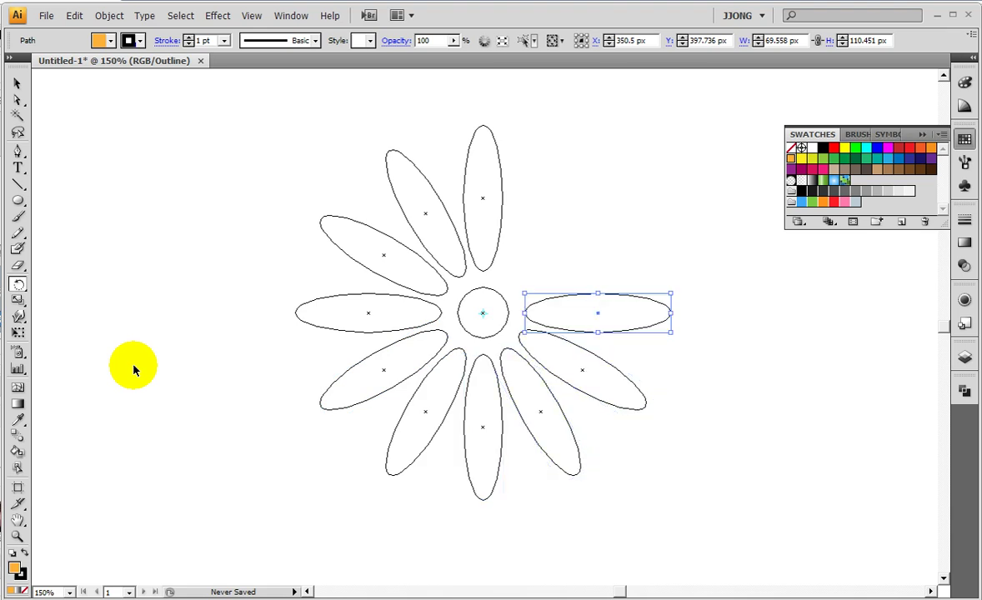
{"action": "key", "text": "ctrl+d"}
{"action": "key", "text": "ctrl+d"}
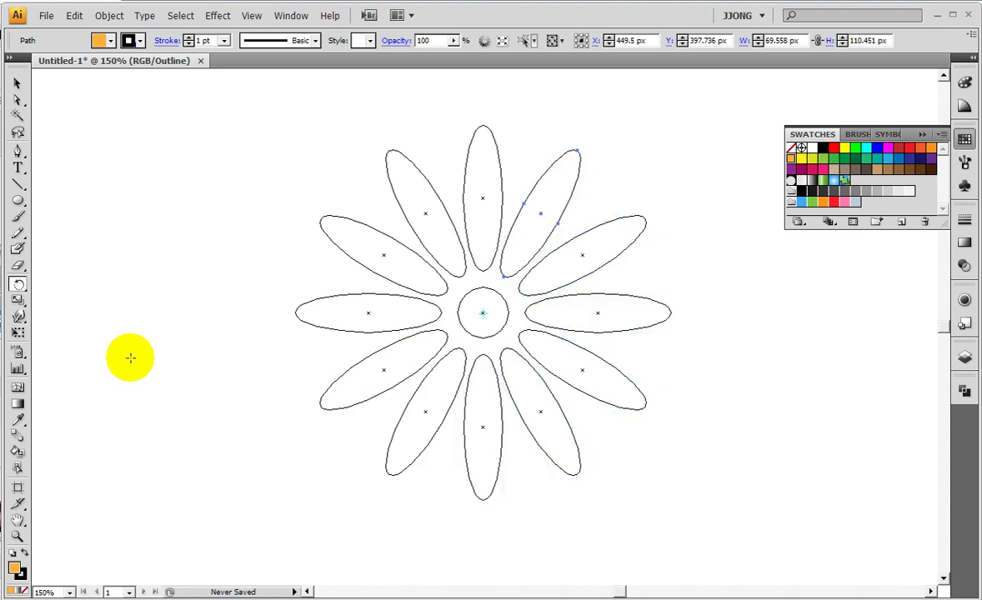
- Draw on-screen pen marks around the ring of copied petals
{"action": "key", "text": "ctrl+2"}
{"action": "left_click_drag", "start_coordinate": [495, 130], "coordinate": [491, 189]}
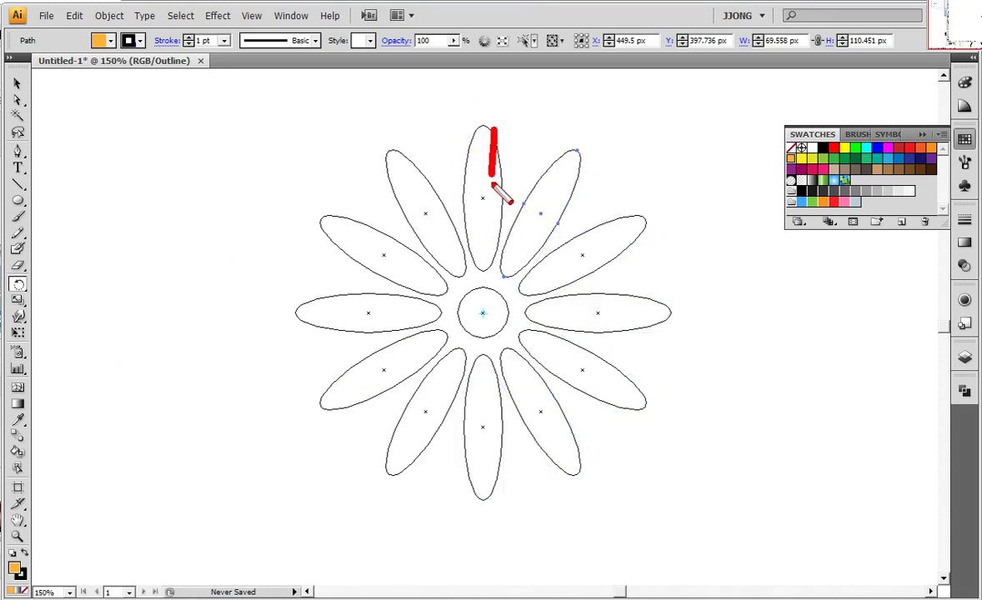
{"action": "left_click_drag", "start_coordinate": [385, 141], "coordinate": [413, 198]}
{"action": "left_click_drag", "start_coordinate": [345, 236], "coordinate": [377, 258]}
{"action": "left_click_drag", "start_coordinate": [387, 306], "coordinate": [285, 338]}
{"action": "left_click_drag", "start_coordinate": [381, 377], "coordinate": [341, 401]}
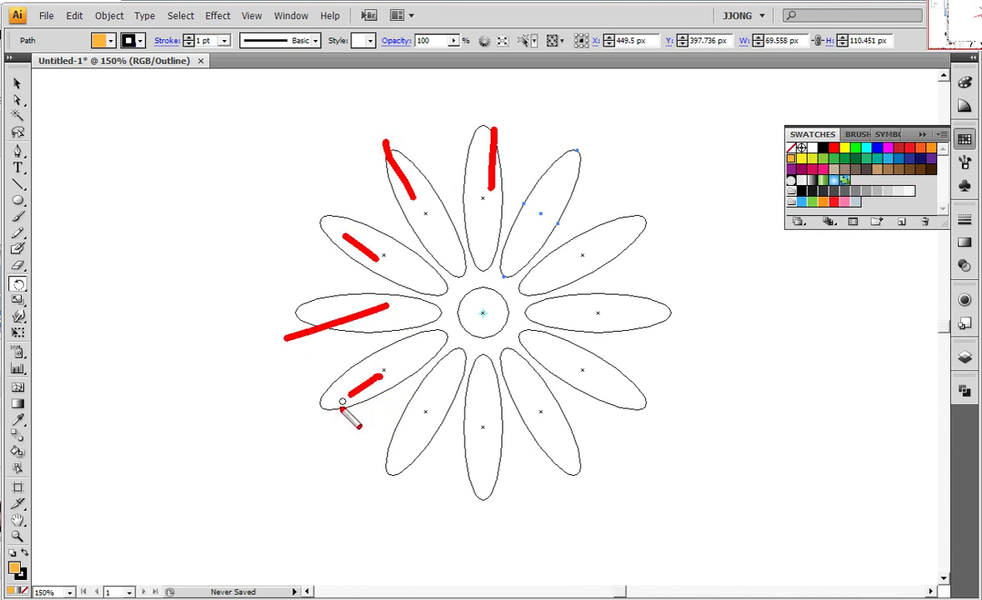
{"action": "left_click_drag", "start_coordinate": [437, 397], "coordinate": [416, 428]}
{"action": "left_click_drag", "start_coordinate": [557, 416], "coordinate": [541, 435]}
{"action": "left_click_drag", "start_coordinate": [596, 366], "coordinate": [567, 383]}
- Finish the on-screen markings and return to Preview showing orange petals and the red centre
{"action": "left_click_drag", "start_coordinate": [616, 286], "coordinate": [579, 326]}
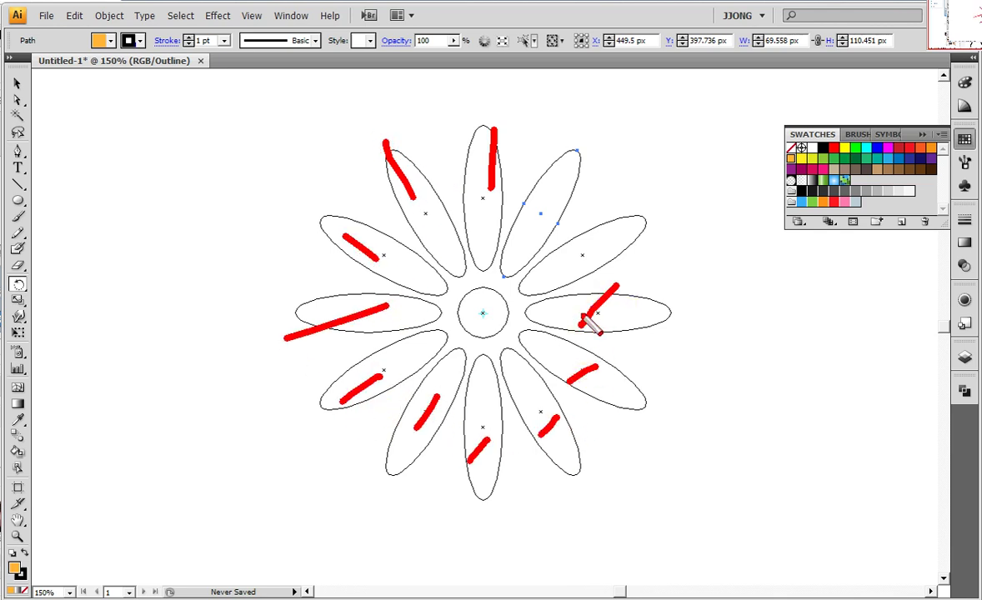
{"action": "left_click_drag", "start_coordinate": [581, 227], "coordinate": [573, 278]}
{"action": "left_click_drag", "start_coordinate": [518, 187], "coordinate": [624, 224]}
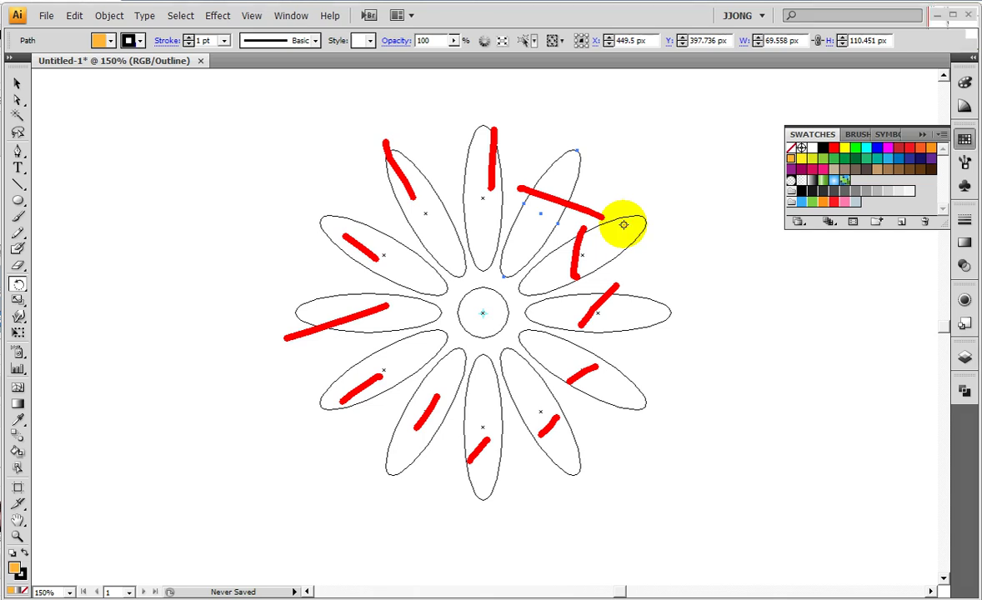
{"action": "key", "text": "Escape"}
{"action": "key", "text": "ctrl+y"}
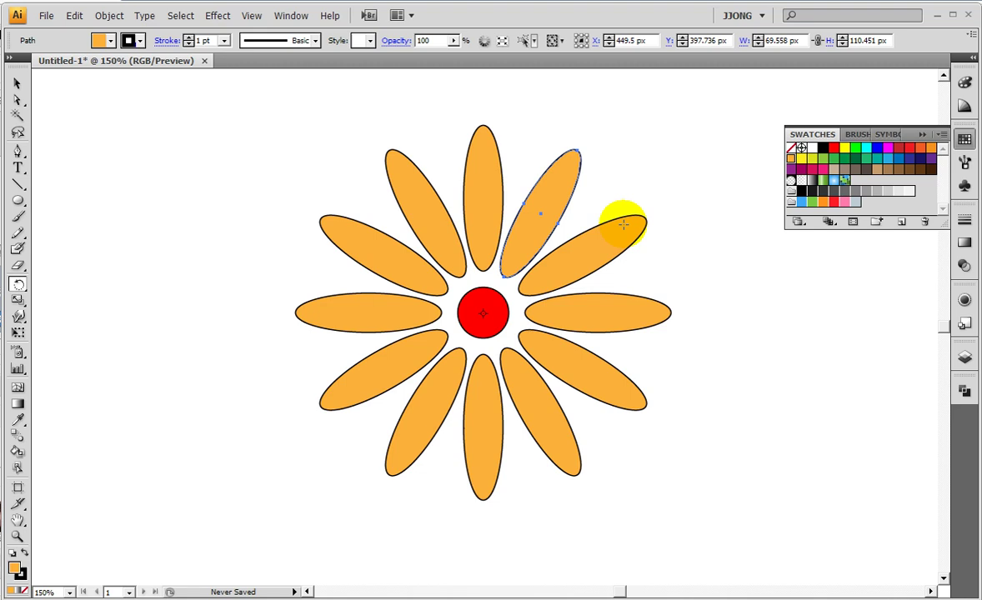
{"action": "key", "text": "ctrl"}
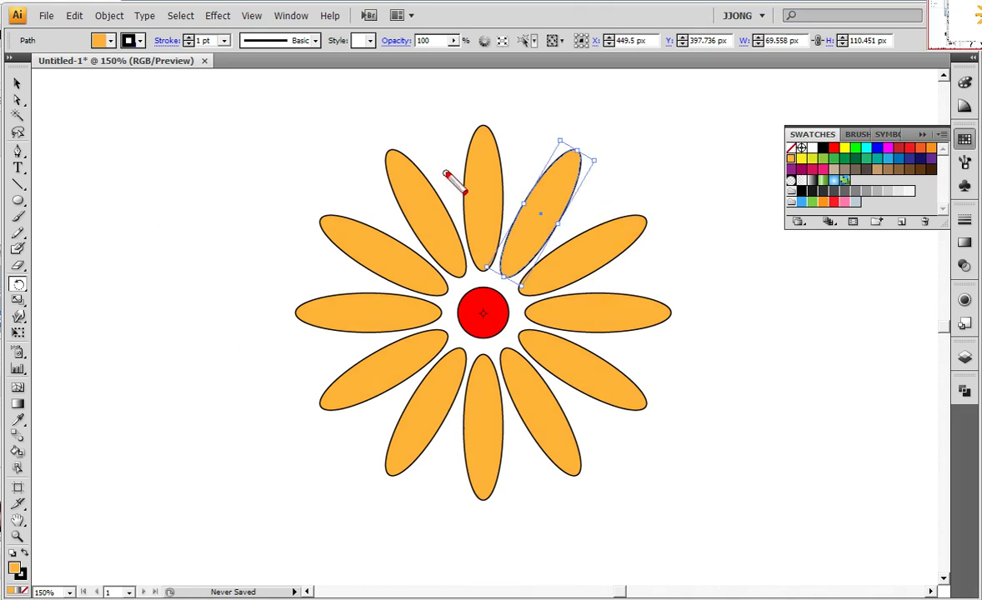
{"action": "mouse_move", "coordinate": [287, 118]}
{"action": "left_mouse_down"}
{"action": "mouse_move", "coordinate": [713, 570]}
{"action": "mouse_move", "coordinate": [680, 285]}
{"action": "left_mouse_up"}
{"action": "key", "text": "Escape"}
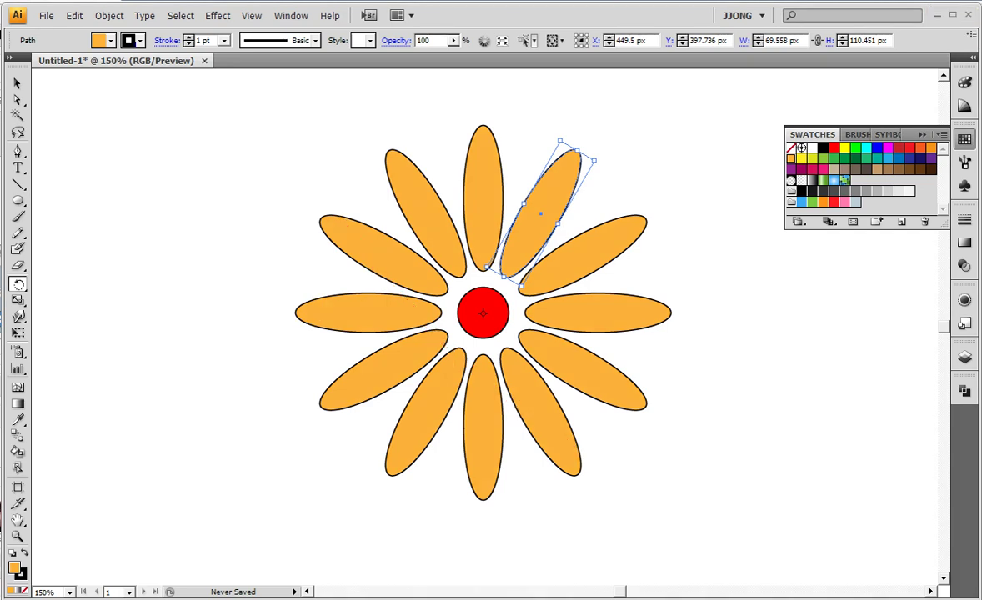
{"action": "mouse_move", "coordinate": [271, 124]}
{"action": "left_mouse_down"}
{"action": "mouse_move", "coordinate": [546, 353]}
{"action": "mouse_move", "coordinate": [583, 415]}
{"action": "left_mouse_up"}
{"action": "key", "text": "Escape"}
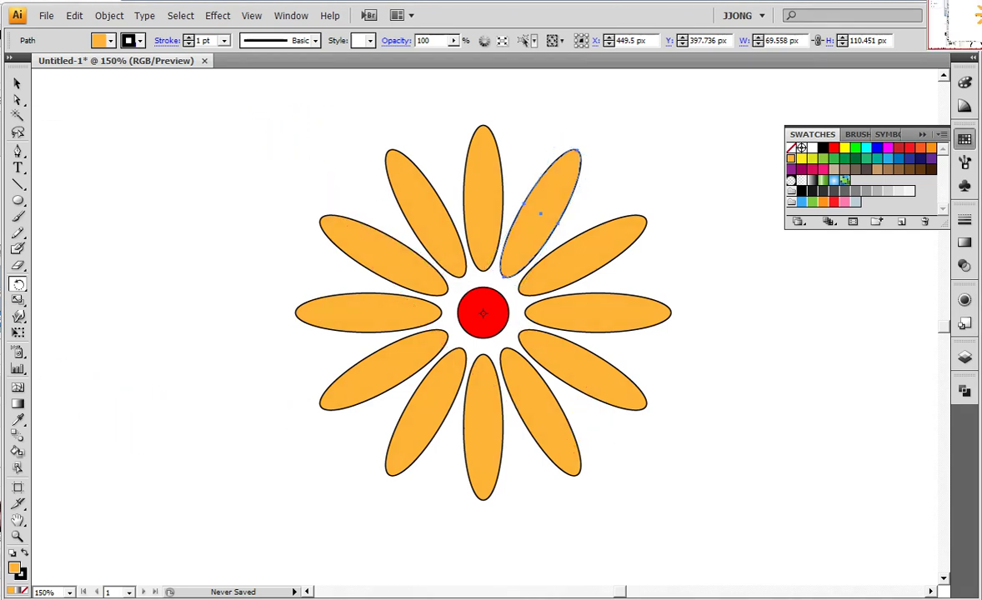
{"action": "left_click_drag", "start_coordinate": [269, 99], "coordinate": [690, 546]}
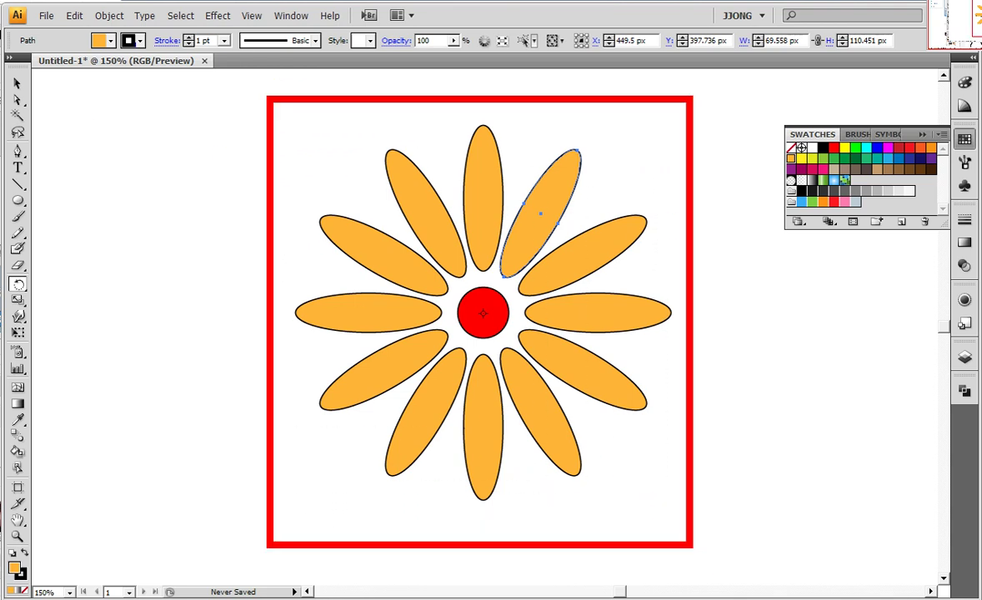
{"action": "left_click_drag", "start_coordinate": [235, 308], "coordinate": [692, 310]}
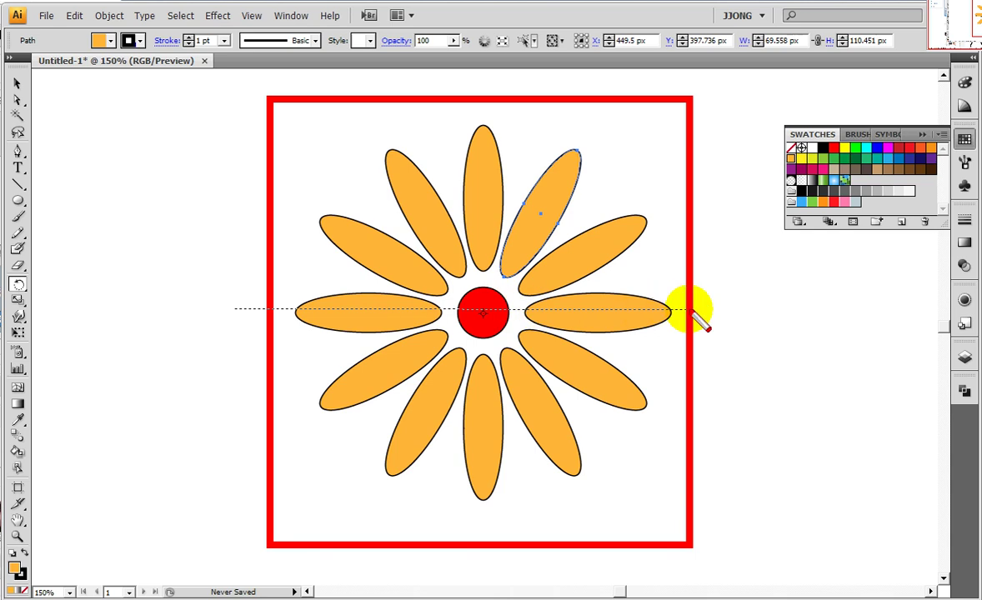
{"action": "left_click_drag", "start_coordinate": [476, 51], "coordinate": [472, 562]}
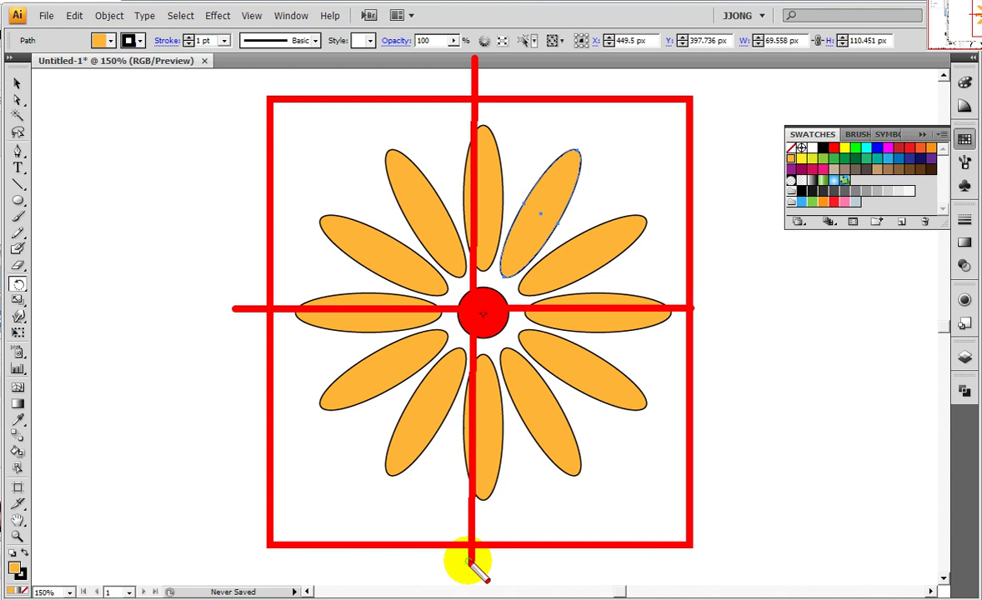
{"action": "key", "text": "Escape"}
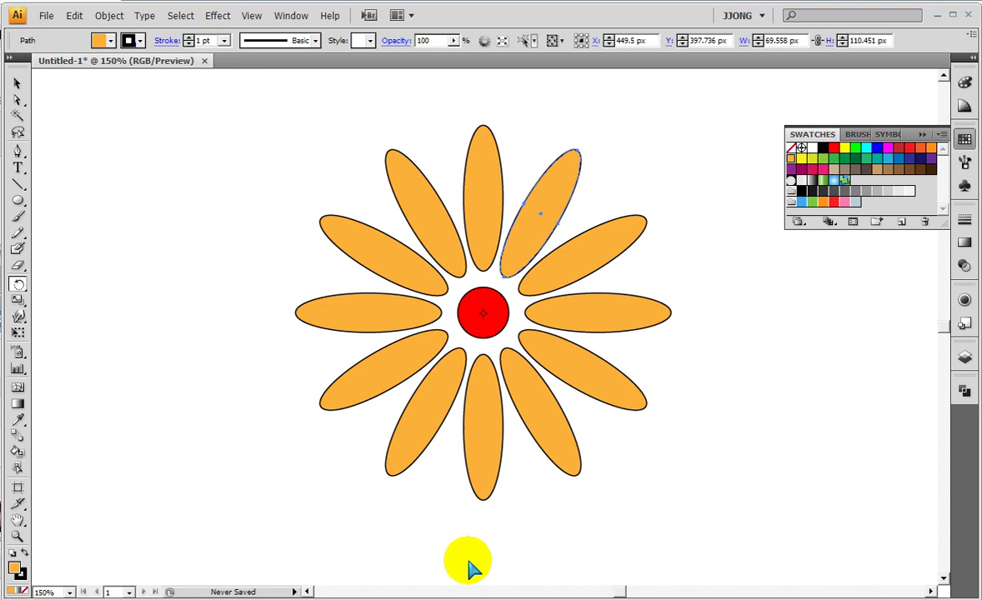
- Undo the rotated copies, leaving one orange petal above the red centre, and pan it into view
{"action": "left_click_drag", "start_coordinate": [439, 471], "coordinate": [433, 498]}
{"action": "key", "text": "ctrl+z"}
{"action": "key", "text": "ctrl+z"}
{"action": "key", "text": "ctrl+z"}
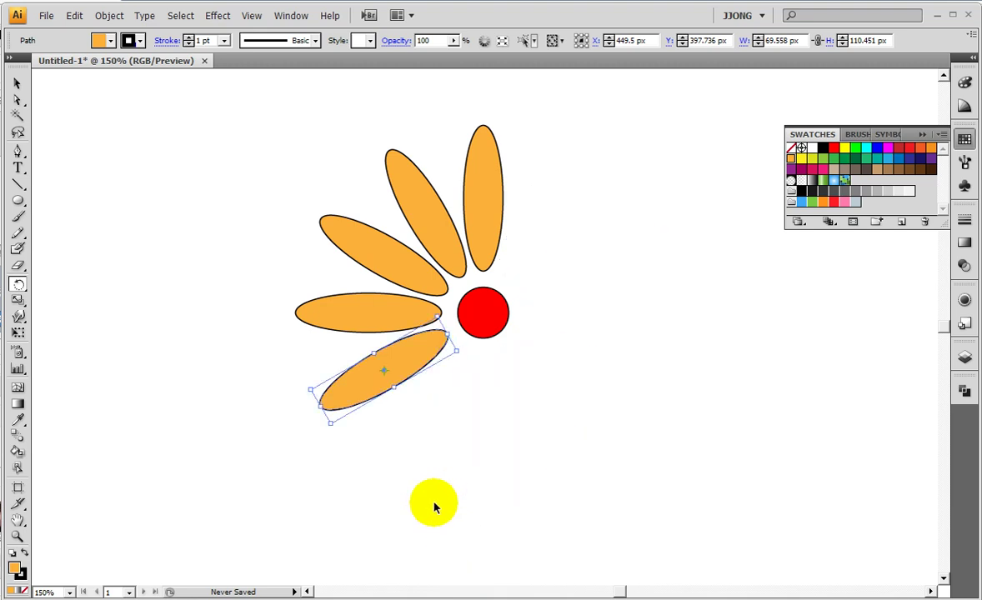
{"action": "key", "text": "ctrl+z"}
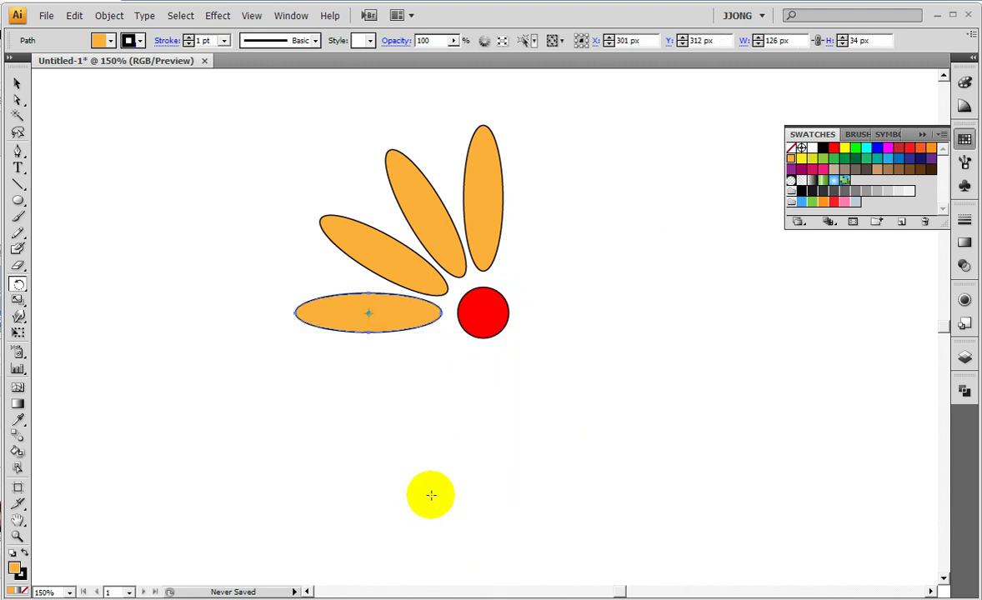
{"action": "key", "text": "ctrl+z"}
{"action": "key", "text": "ctrl+z"}
{"action": "left_click_drag", "start_coordinate": [258, 414], "coordinate": [229, 599]}
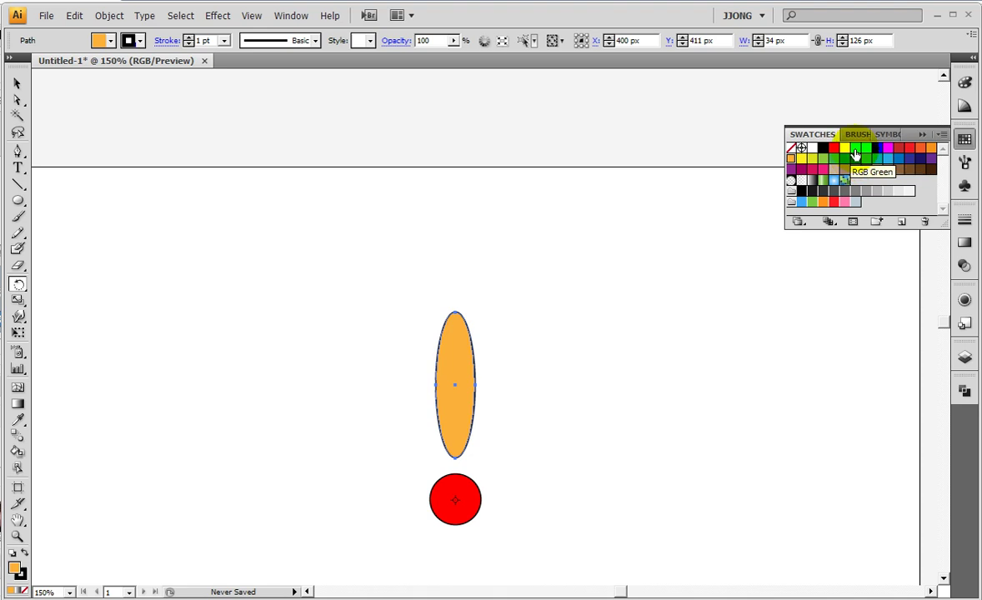
- Fill the petal pink, then apply a linear white-to-black gradient from the Gradient panel
{"action": "left_click", "coordinate": [846, 193]}
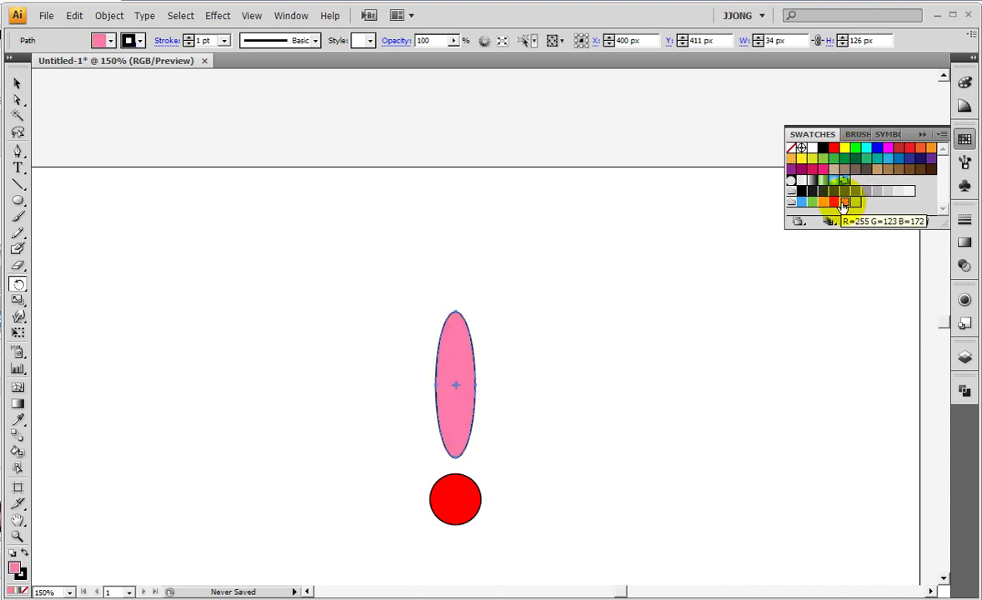
{"action": "left_click", "coordinate": [965, 266]}
{"action": "left_click", "coordinate": [964, 242]}
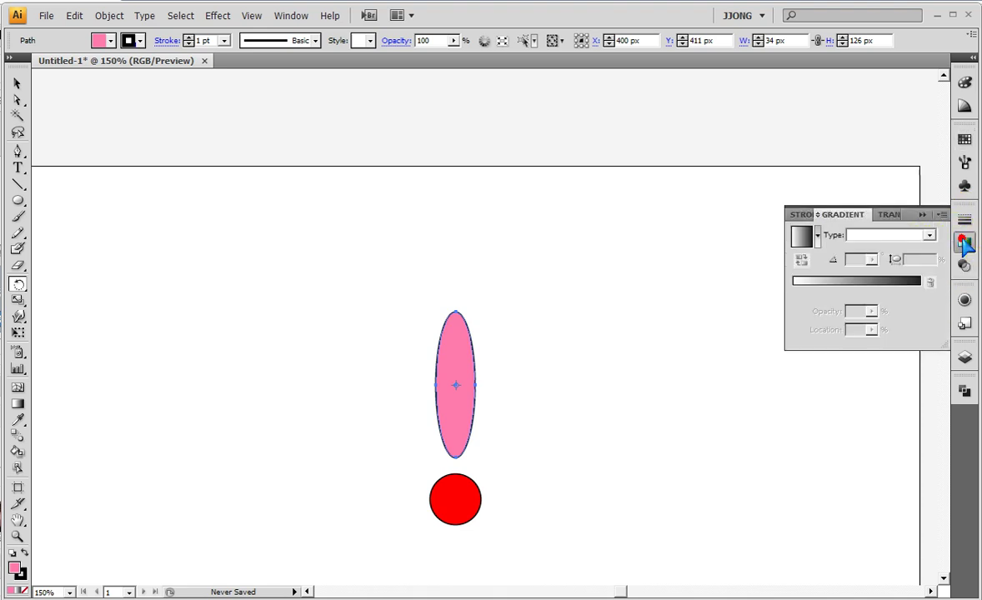
{"action": "left_click", "coordinate": [856, 284]}
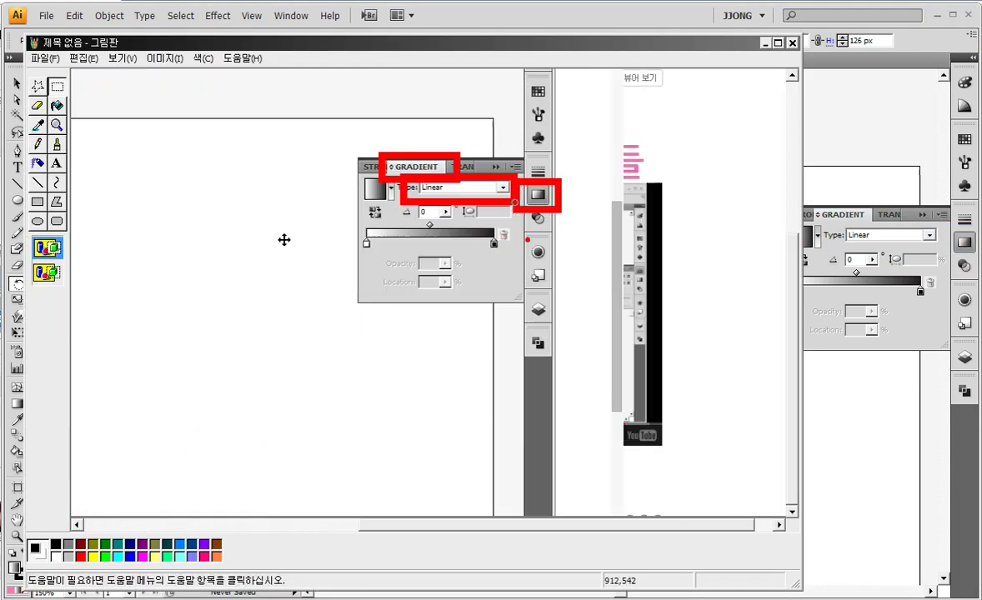
- Magnify the Paint screenshot of the gradient settings, then return to the Illustrator artwork
{"action": "left_click", "coordinate": [436, 205]}
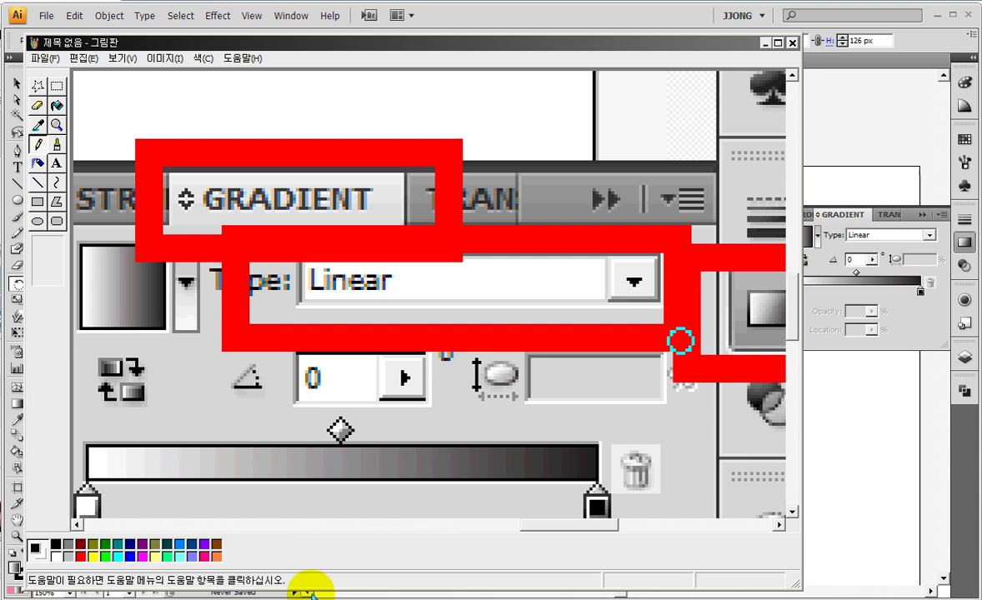
{"action": "left_click", "coordinate": [875, 177]}
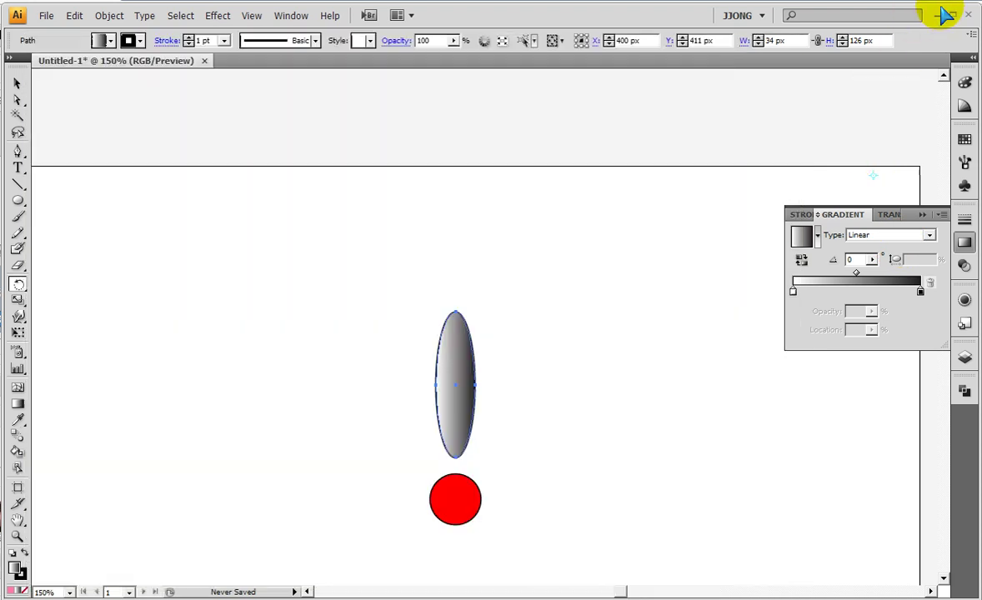
- Make the petal gradient Radial and show Swatches for its left stop
{"action": "left_click", "coordinate": [900, 234]}
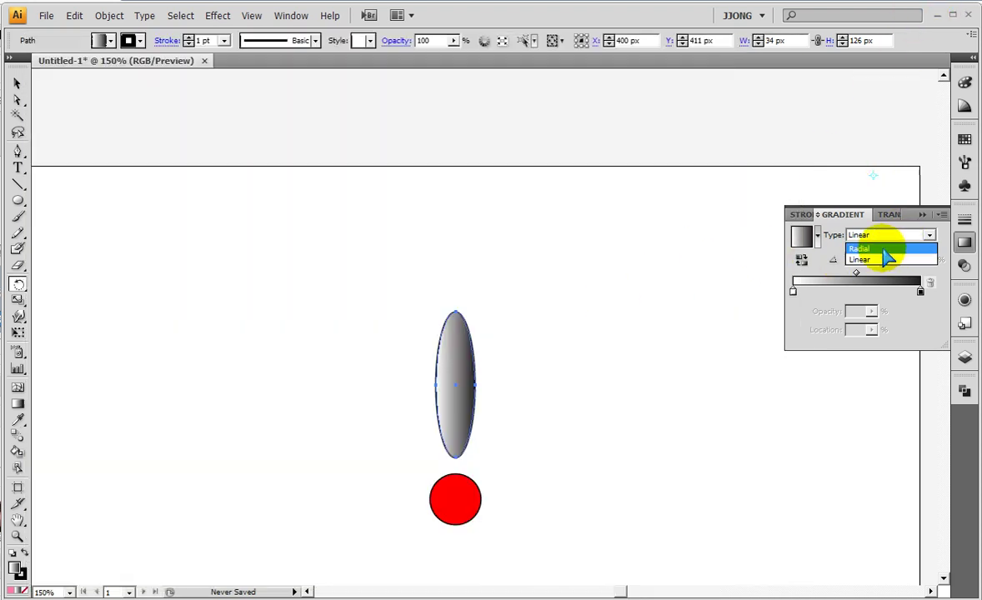
{"action": "left_click", "coordinate": [876, 248]}
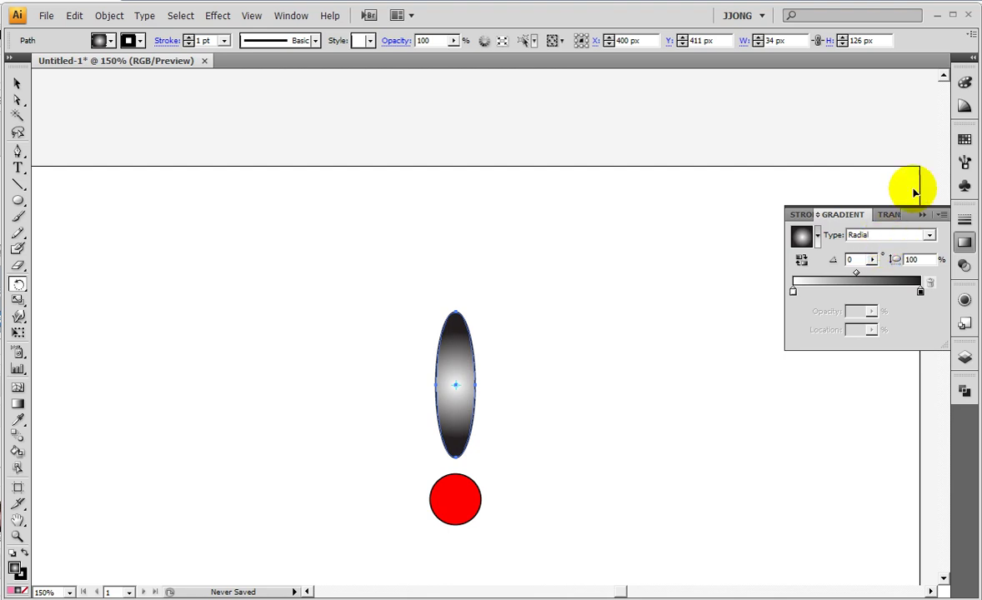
{"action": "left_click", "coordinate": [794, 291]}
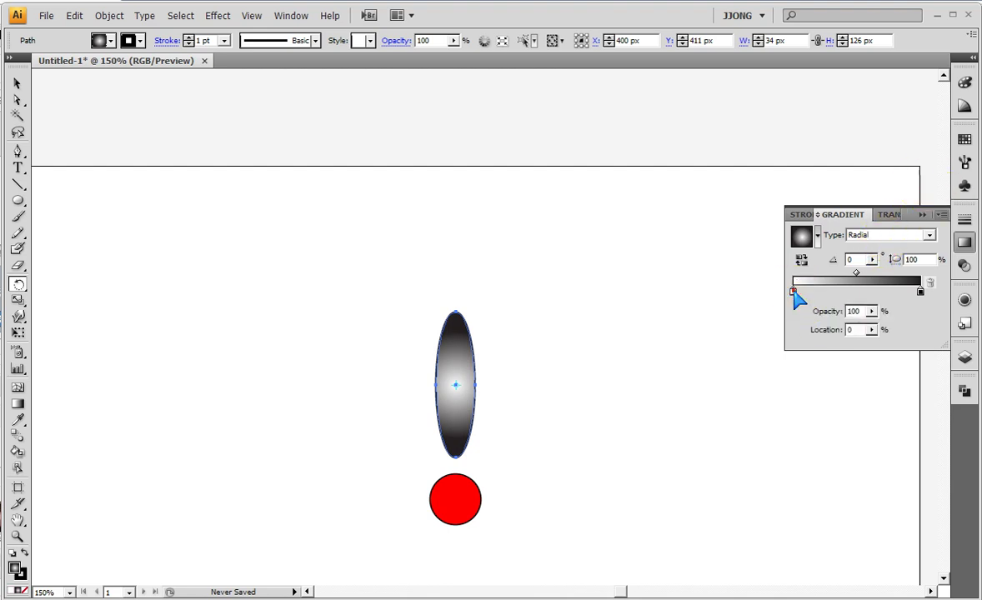
{"action": "double_click", "coordinate": [794, 292]}
{"action": "left_click", "coordinate": [808, 348]}
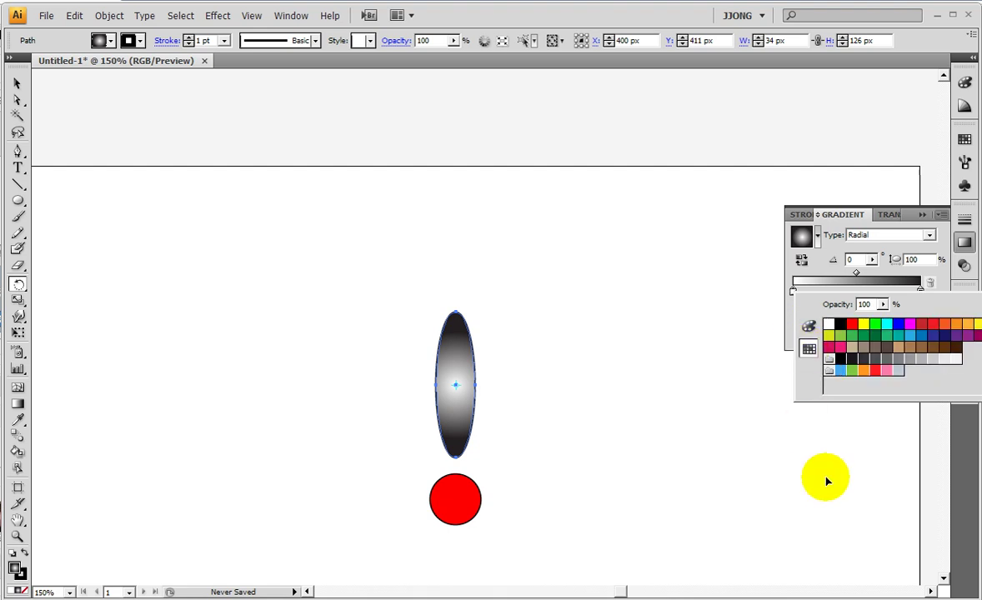
{"action": "key", "text": "alt+Tab"}
- Paste the gradient-panel screenshot into Paint and zoom out to see it whole
{"action": "key", "text": "ctrl+v"}
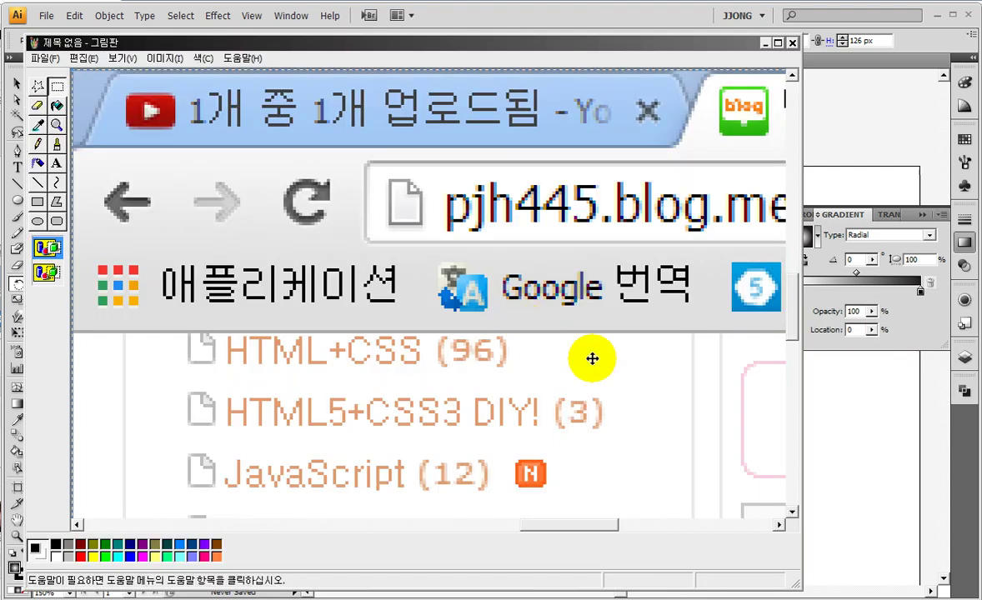
{"action": "scroll", "coordinate": [380, 253], "scroll_direction": "down", "scroll_amount": 3}
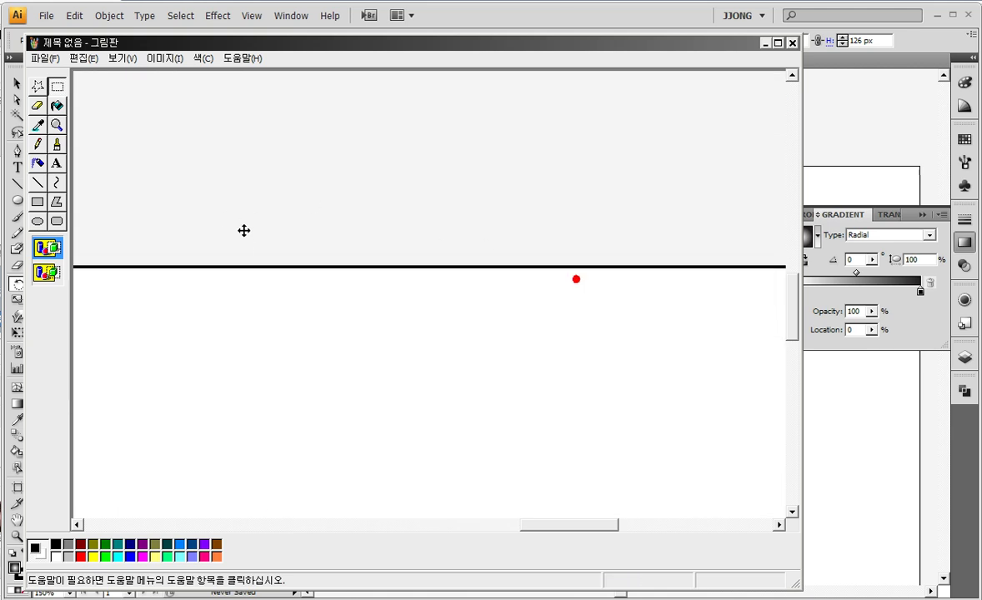
{"action": "left_click", "coordinate": [56, 125]}
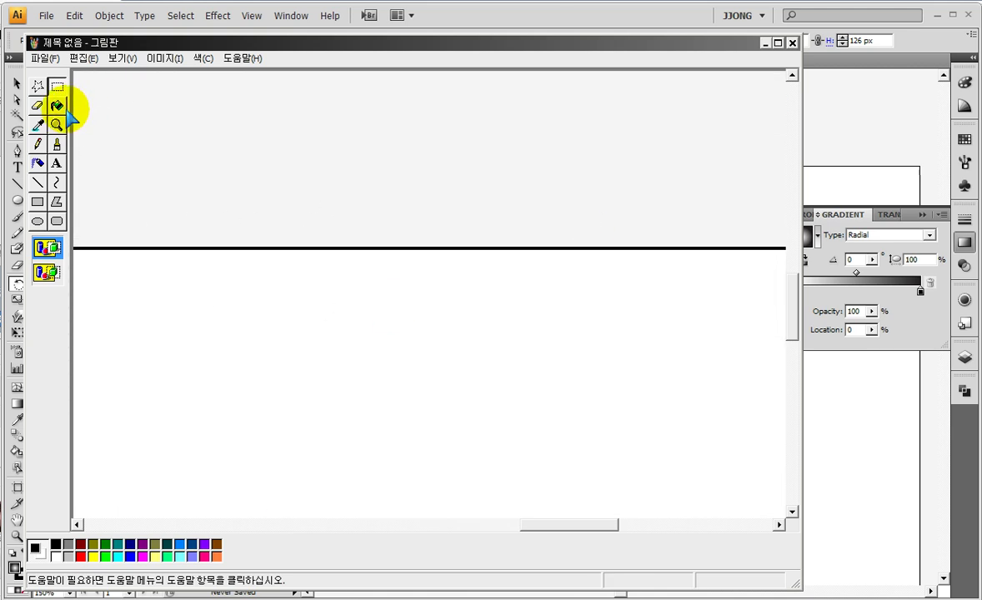
{"action": "left_click", "coordinate": [149, 165]}
{"action": "left_click", "coordinate": [38, 144]}
{"action": "left_click", "coordinate": [350, 446]}
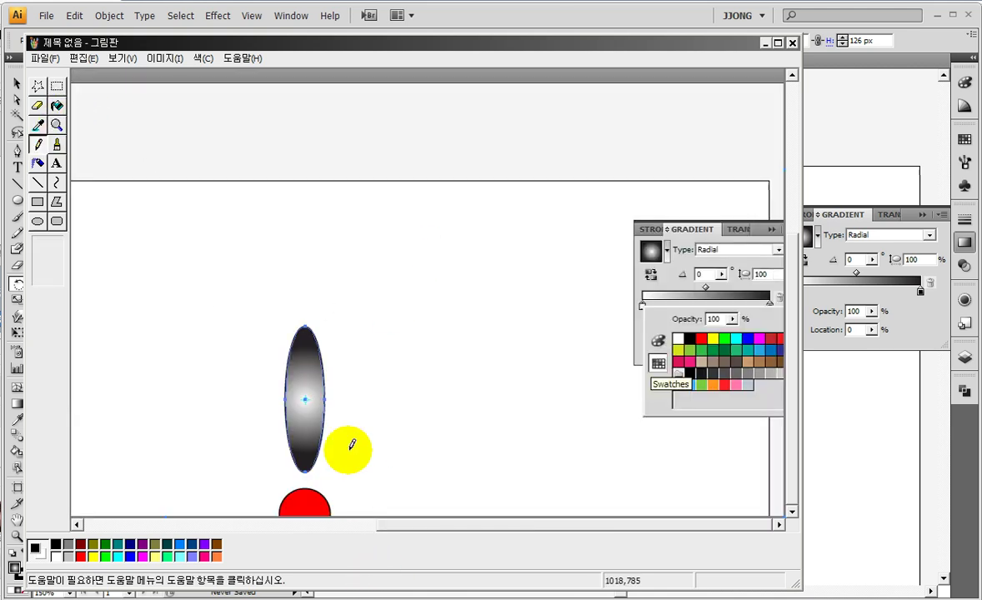
- Magnify the pasted gradient panel and enlarge the Paint window
{"action": "left_click", "coordinate": [57, 125]}
{"action": "left_click", "coordinate": [739, 326]}
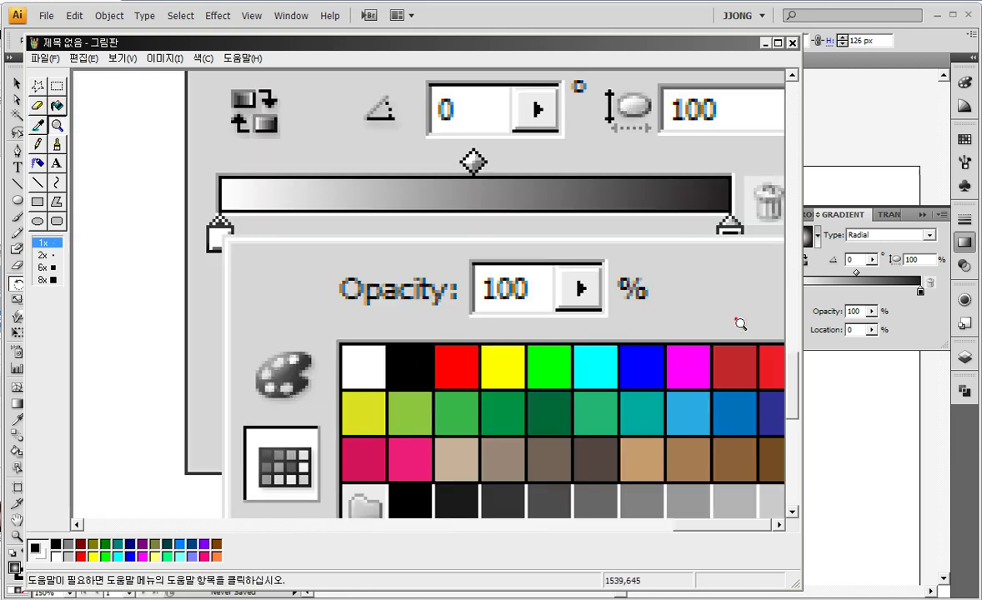
{"action": "left_click", "coordinate": [38, 143]}
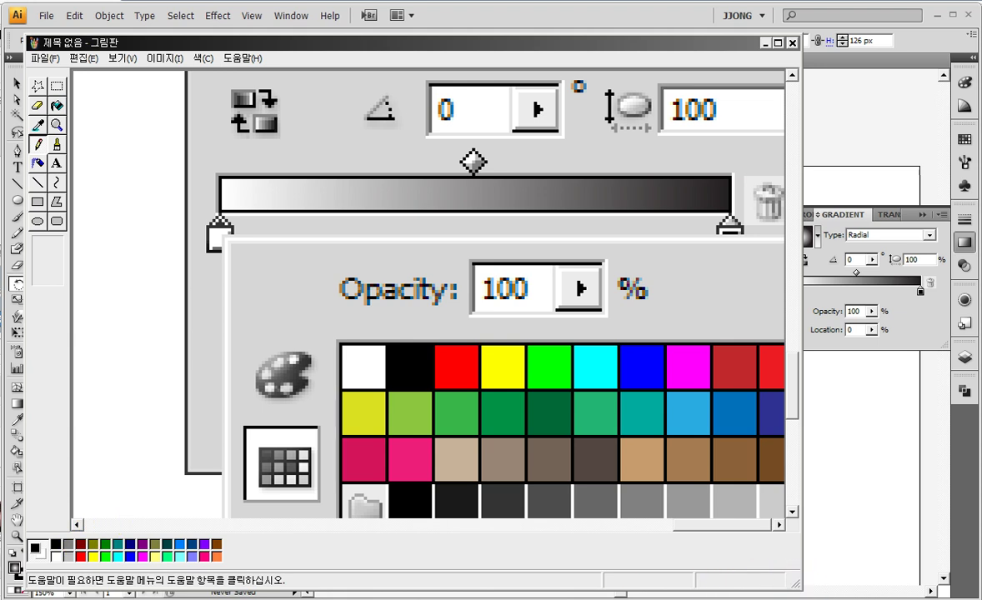
{"action": "left_click_drag", "start_coordinate": [817, 594], "coordinate": [958, 598]}
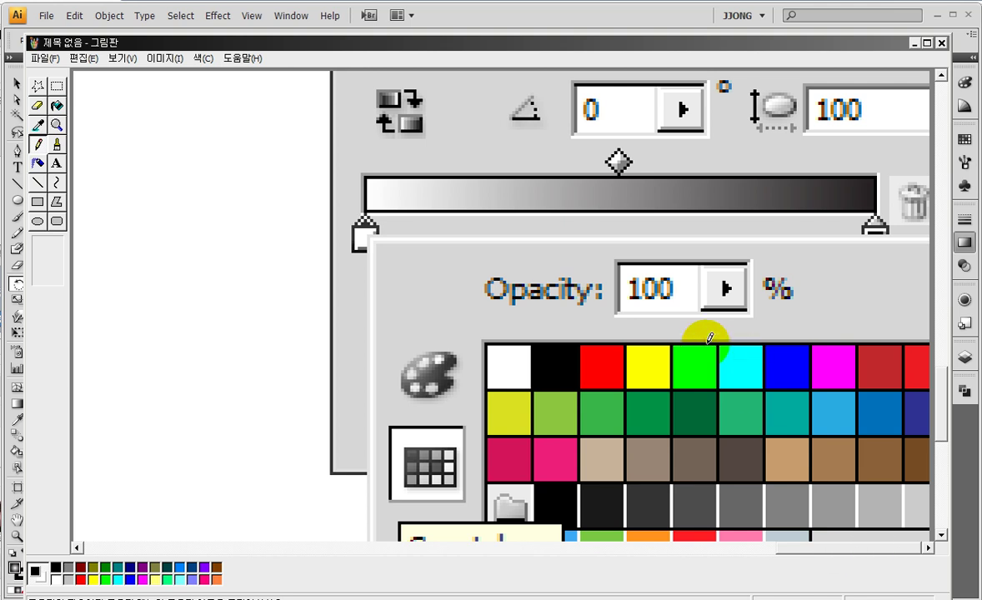
{"action": "left_click", "coordinate": [38, 87]}
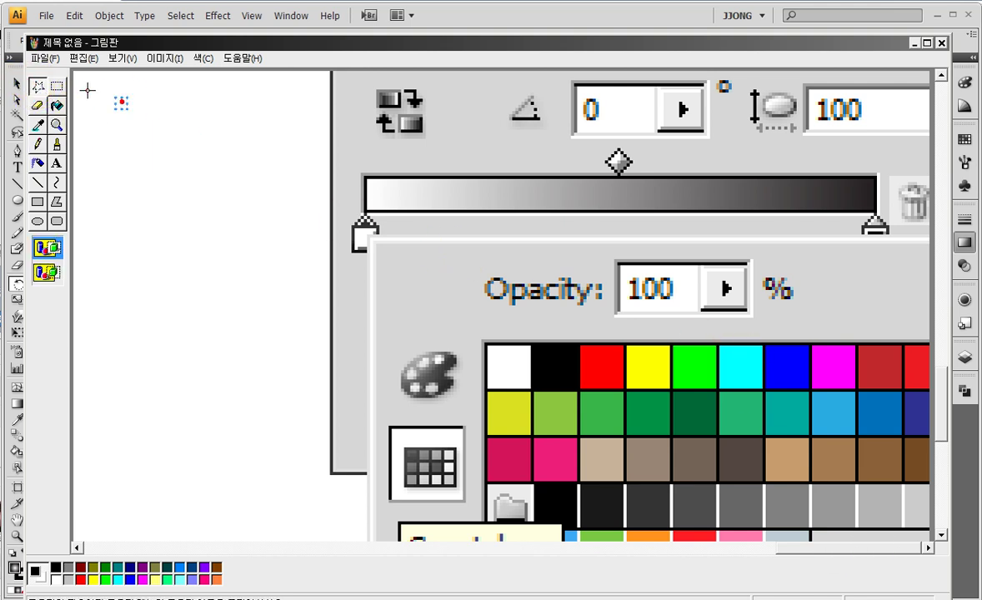
- Draw a red box around the left gradient stop with four arrows pointing at it
{"action": "left_click", "coordinate": [57, 87]}
{"action": "left_click", "coordinate": [38, 86]}
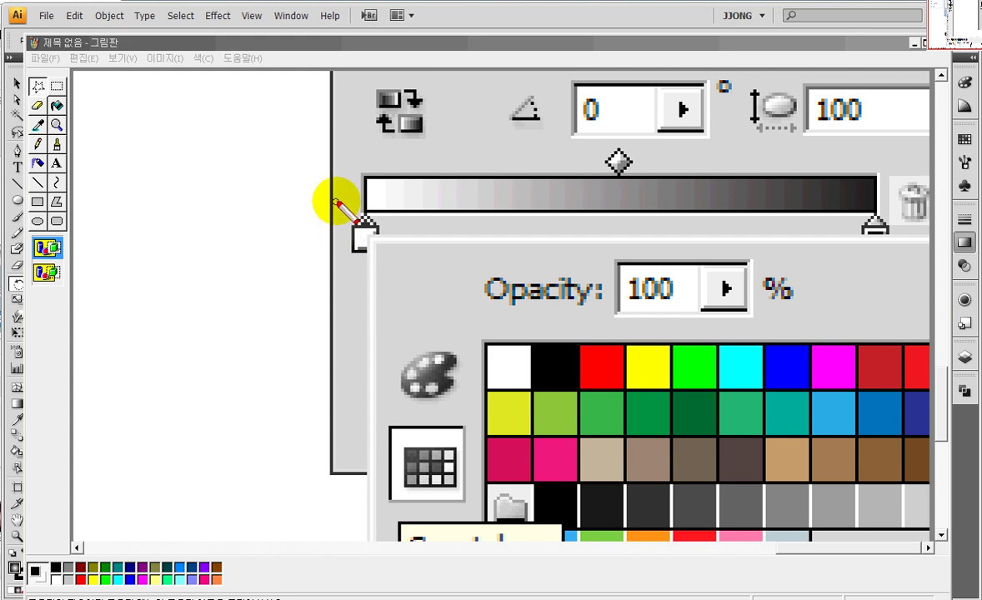
{"action": "left_click_drag", "start_coordinate": [324, 198], "coordinate": [402, 268]}
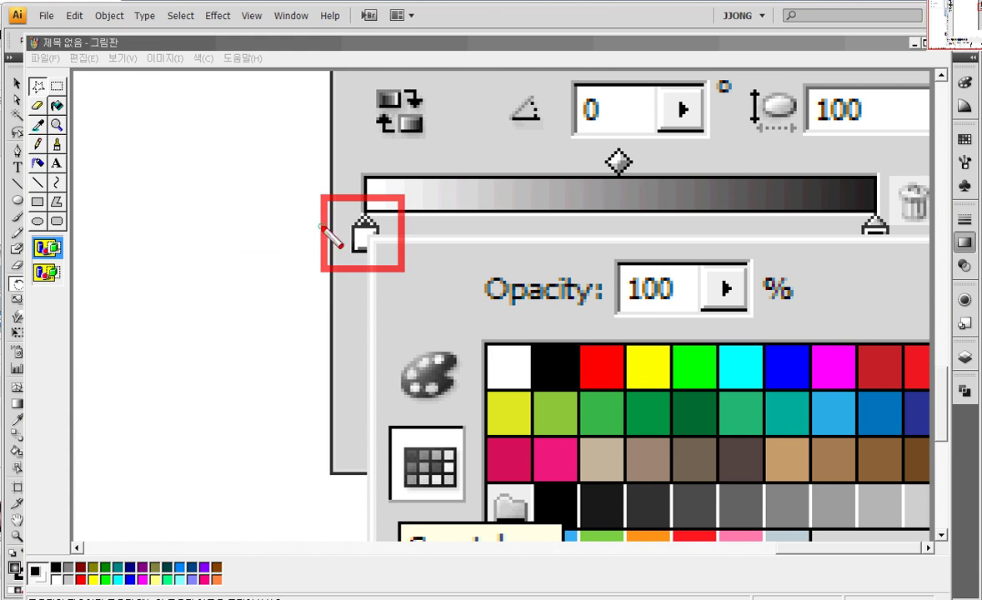
{"action": "left_click_drag", "start_coordinate": [204, 191], "coordinate": [321, 223]}
{"action": "left_click_drag", "start_coordinate": [277, 327], "coordinate": [350, 275]}
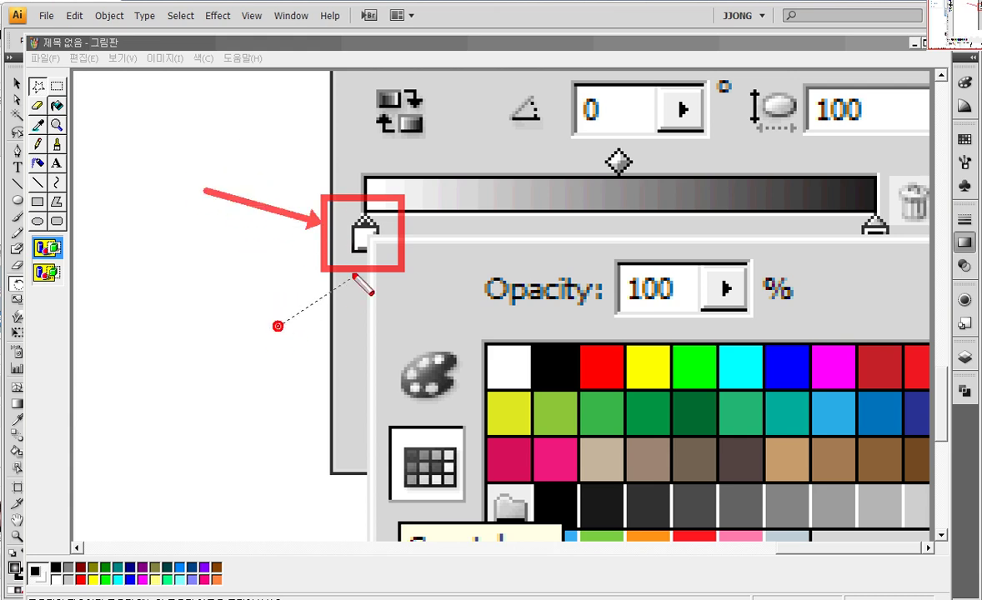
{"action": "left_click_drag", "start_coordinate": [435, 119], "coordinate": [392, 194]}
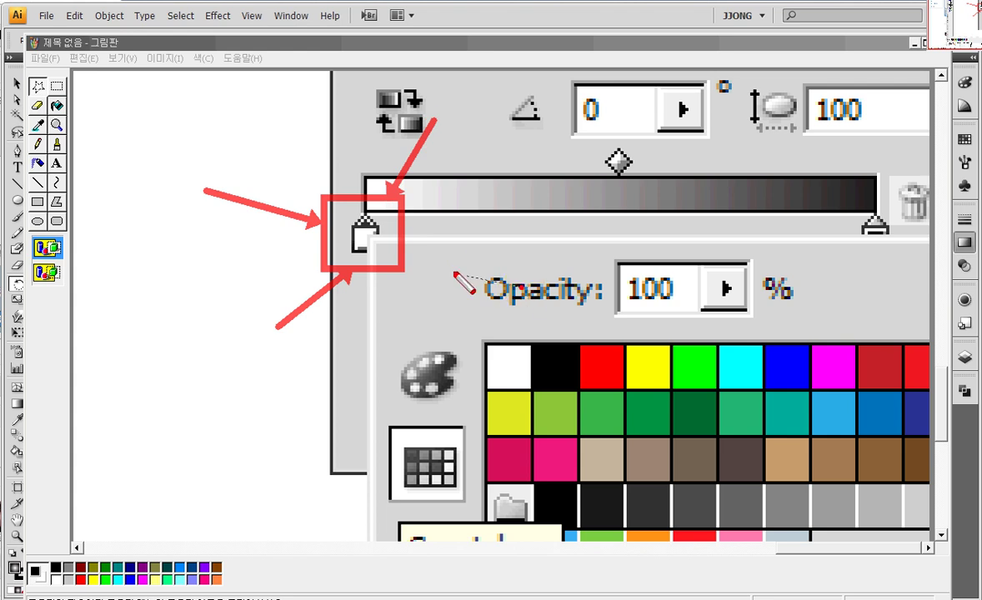
{"action": "left_click_drag", "start_coordinate": [525, 286], "coordinate": [377, 247]}
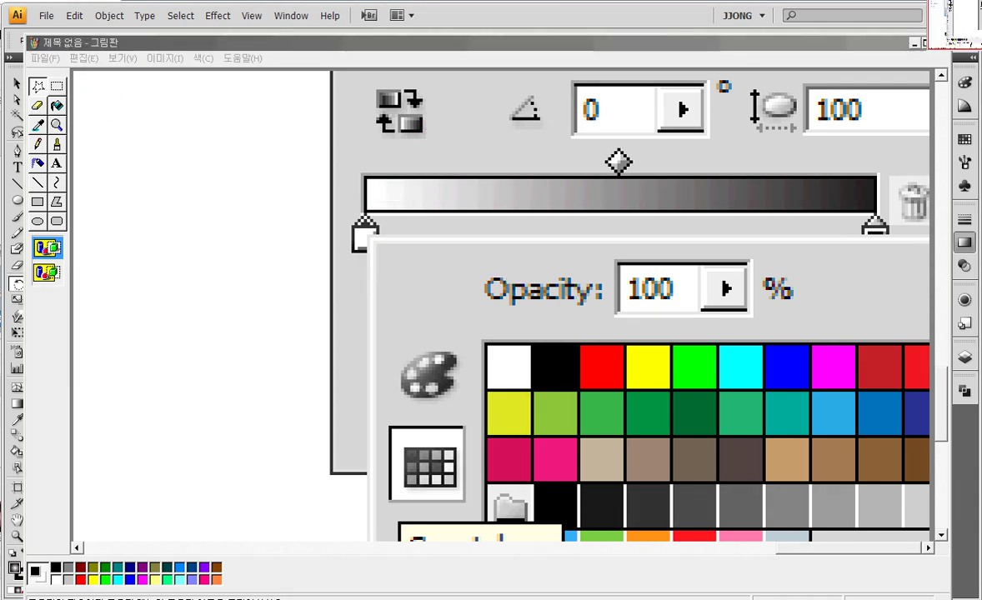
- Circle the palette and swatch-grid icons in red, each with two arrows
{"action": "left_click_drag", "start_coordinate": [357, 321], "coordinate": [498, 426]}
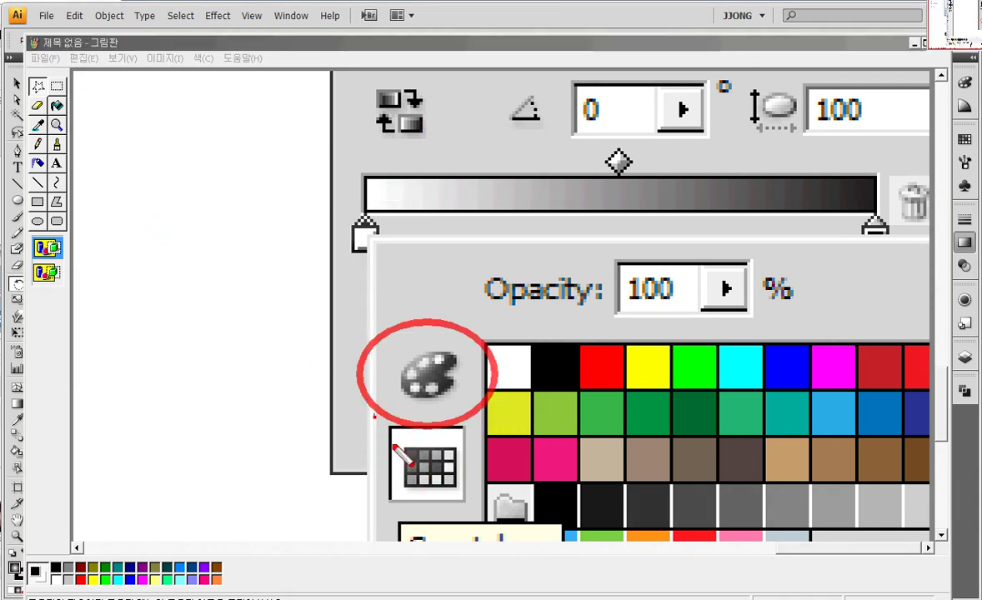
{"action": "left_click_drag", "start_coordinate": [373, 416], "coordinate": [498, 529]}
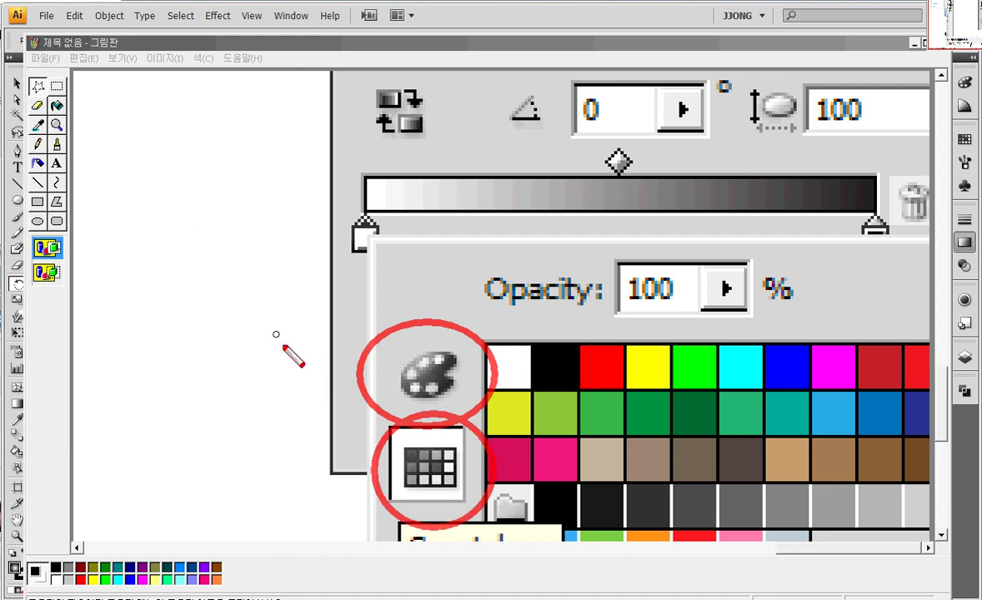
{"action": "left_click_drag", "start_coordinate": [268, 289], "coordinate": [352, 342]}
{"action": "left_click_drag", "start_coordinate": [277, 386], "coordinate": [352, 361]}
{"action": "left_click_drag", "start_coordinate": [265, 431], "coordinate": [367, 479]}
{"action": "left_click_drag", "start_coordinate": [293, 548], "coordinate": [367, 504]}
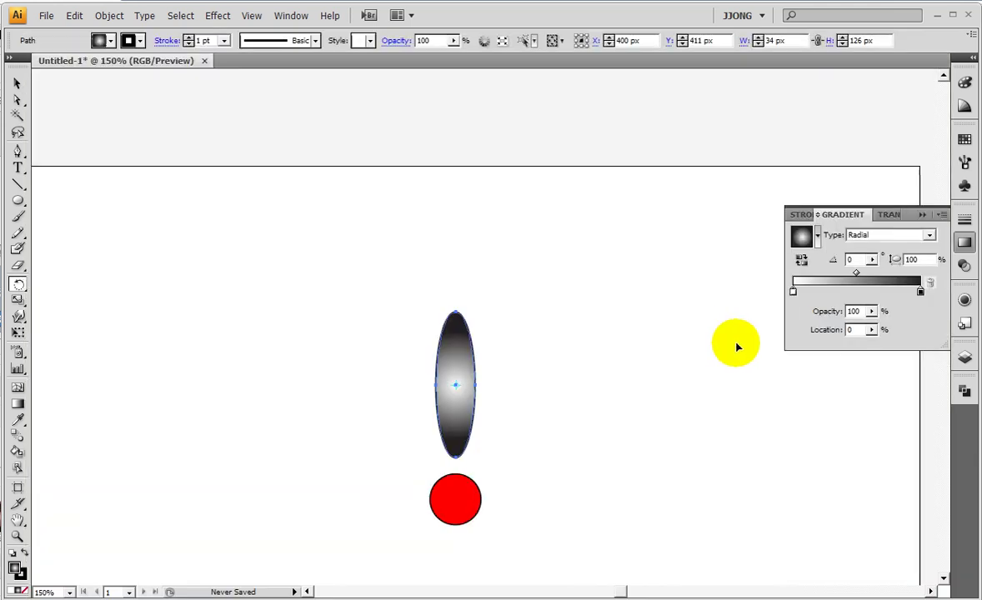
- Set the radial gradient's left stop to the yellow swatch
{"action": "double_click", "coordinate": [794, 293]}
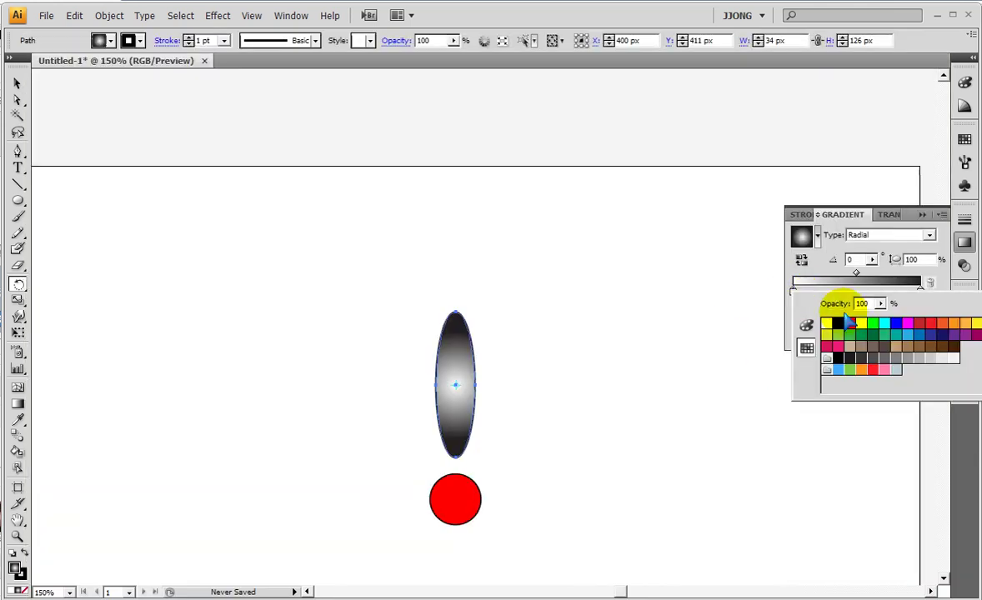
{"action": "left_click", "coordinate": [826, 335]}
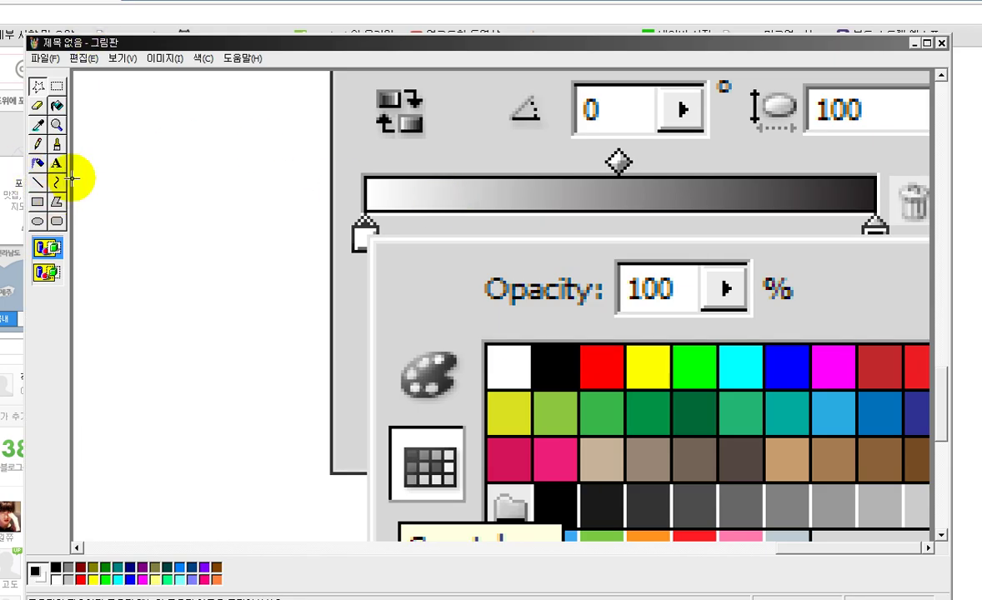
- Bring in the yellow-petal screenshot and magnify its gradient panel
{"action": "left_click", "coordinate": [37, 143]}
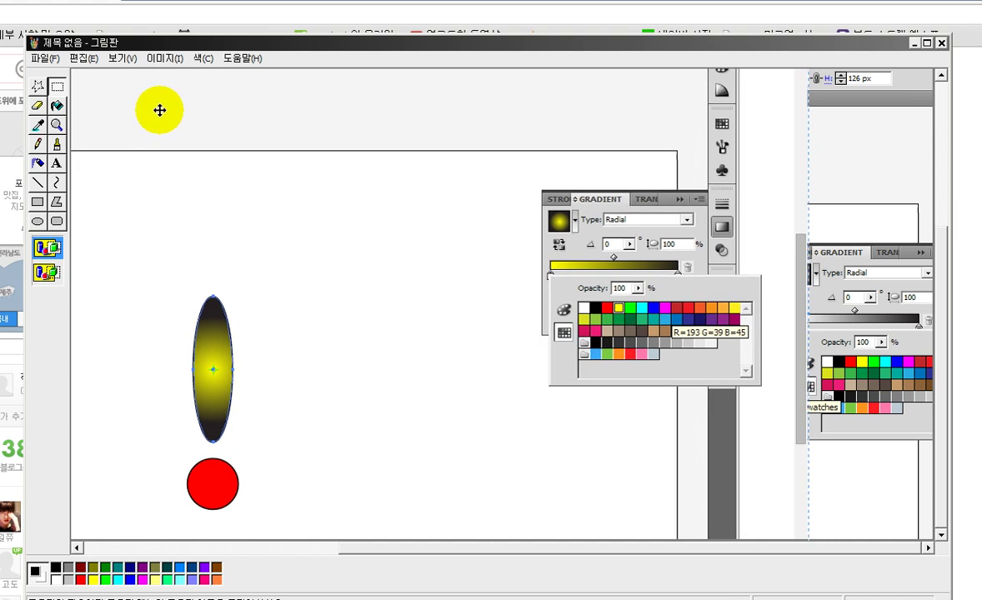
{"action": "left_click", "coordinate": [65, 110]}
{"action": "left_click_drag", "start_coordinate": [662, 294], "coordinate": [798, 318]}
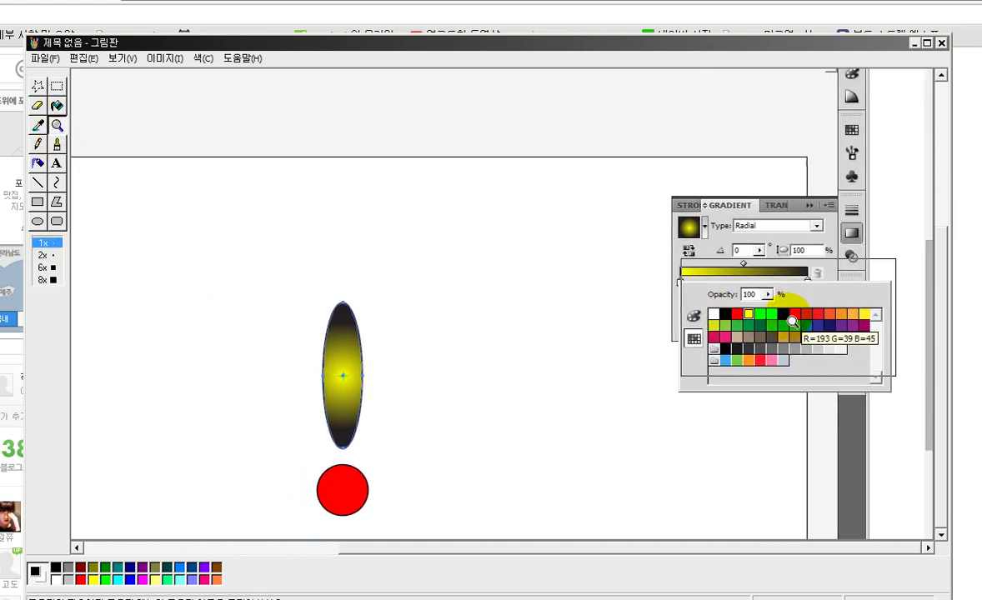
{"action": "left_click", "coordinate": [800, 320]}
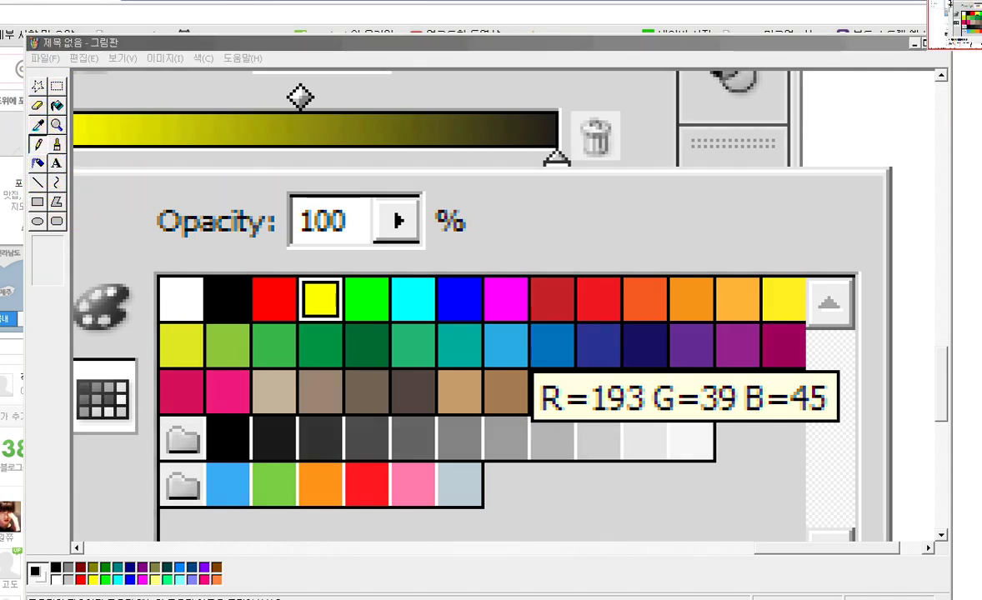
{"action": "left_click_drag", "start_coordinate": [518, 139], "coordinate": [589, 200]}
{"action": "key", "text": "Escape"}
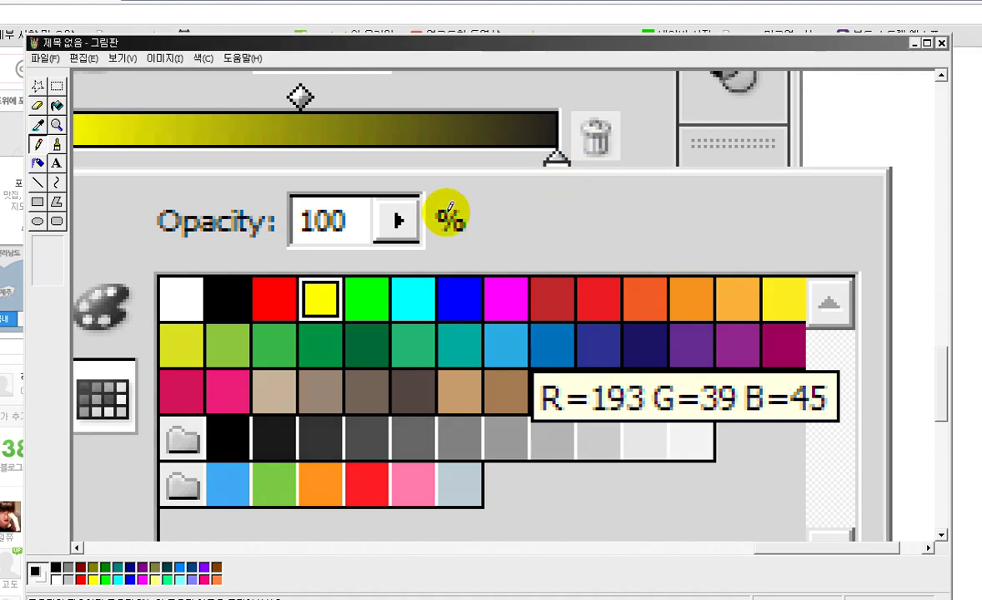
{"action": "left_click", "coordinate": [39, 145]}
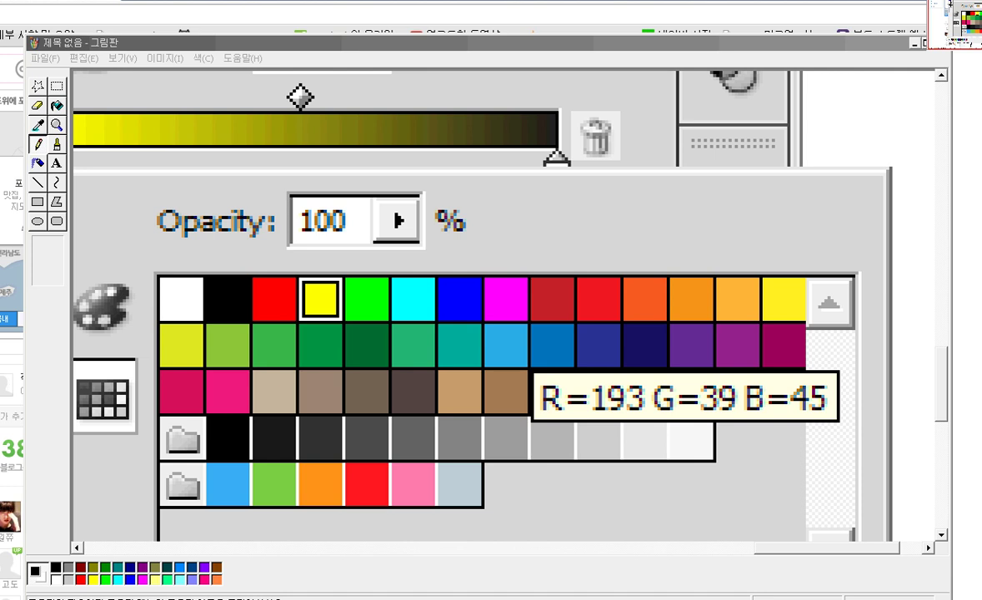
- Circle the gradient's dark right end stop and surround it with red arrows
{"action": "left_click", "coordinate": [553, 166]}
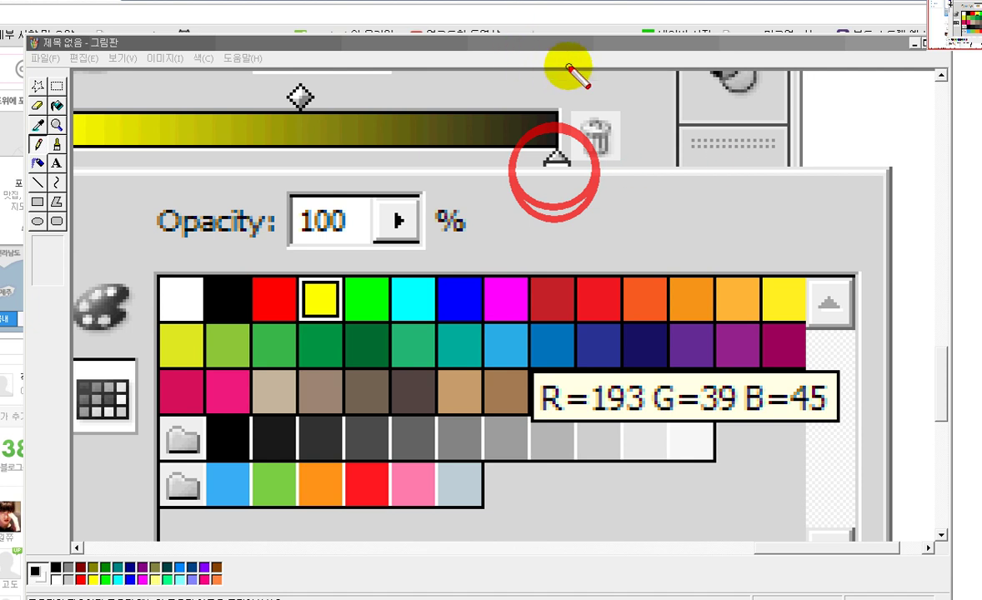
{"action": "left_click_drag", "start_coordinate": [560, 59], "coordinate": [557, 140]}
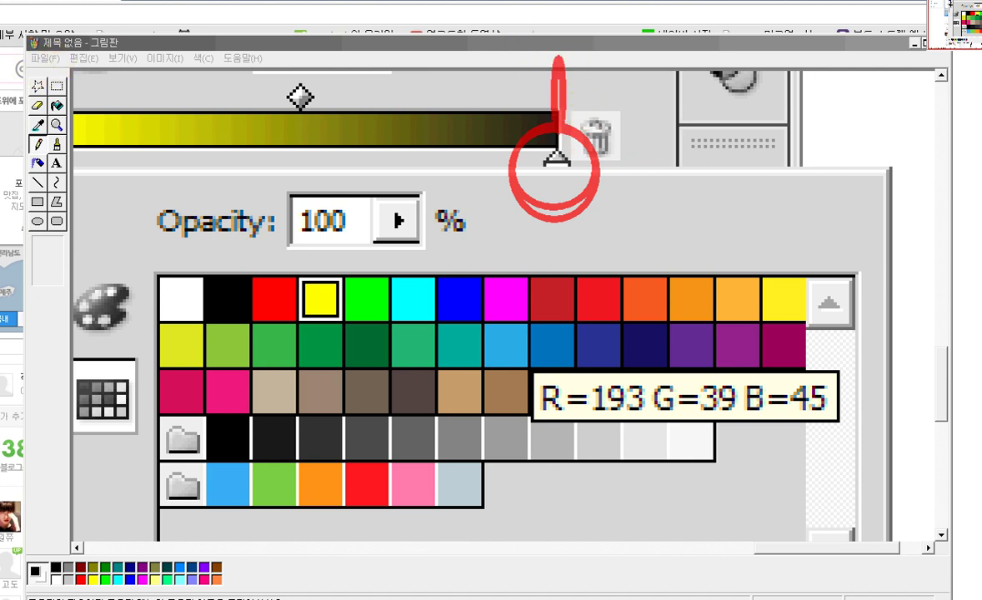
{"action": "left_click_drag", "start_coordinate": [742, 165], "coordinate": [588, 165]}
{"action": "left_click_drag", "start_coordinate": [384, 144], "coordinate": [491, 174]}
{"action": "left_click_drag", "start_coordinate": [496, 58], "coordinate": [538, 113]}
{"action": "left_click_drag", "start_coordinate": [682, 53], "coordinate": [597, 117]}
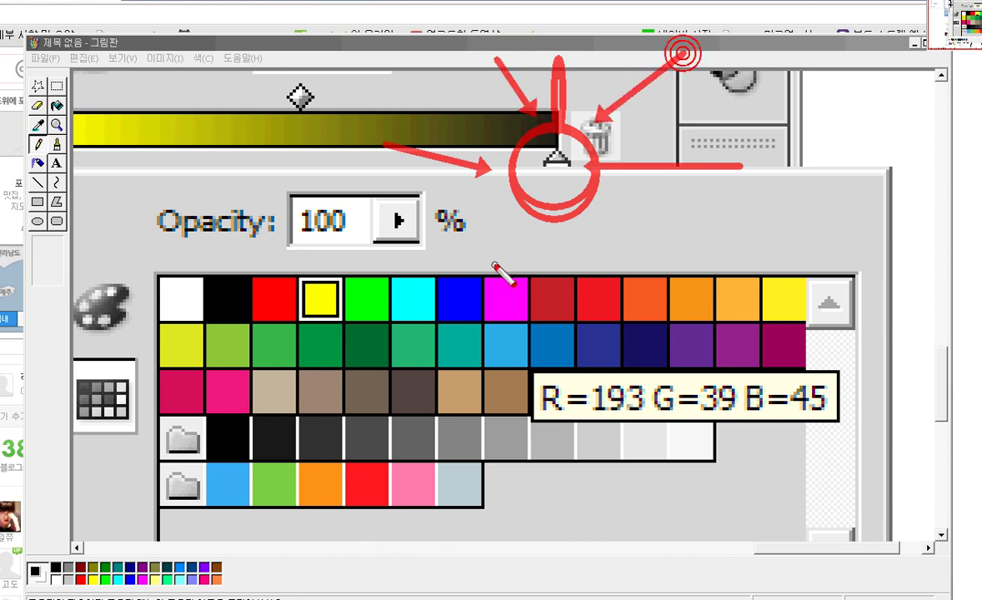
{"action": "left_click_drag", "start_coordinate": [475, 271], "coordinate": [515, 225]}
{"action": "left_click_drag", "start_coordinate": [663, 253], "coordinate": [596, 204]}
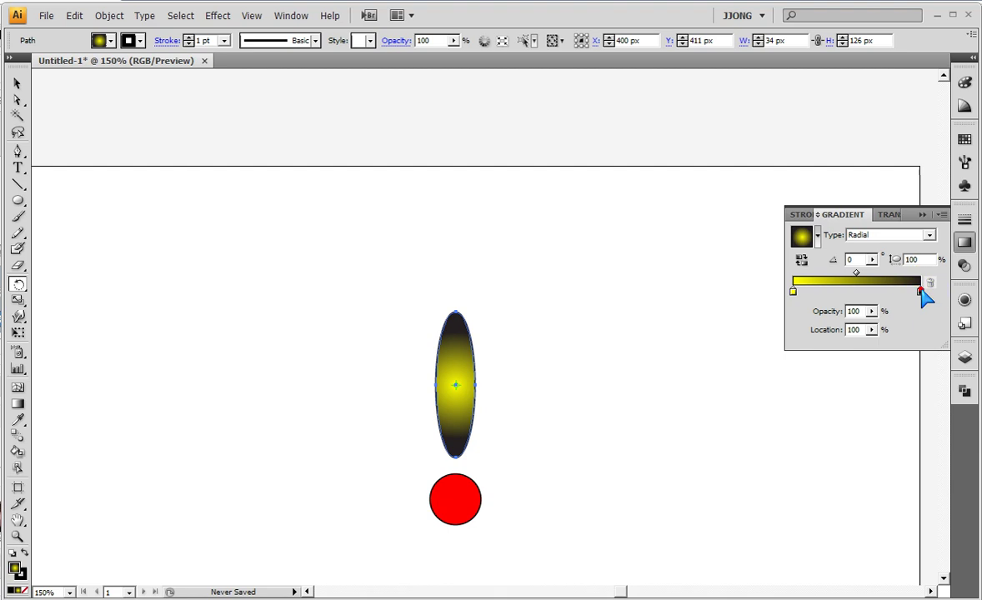
- Set the gradient's end stop to magenta, then switch the artwork to Outline view
{"action": "double_click", "coordinate": [921, 291]}
{"action": "left_click", "coordinate": [872, 344]}
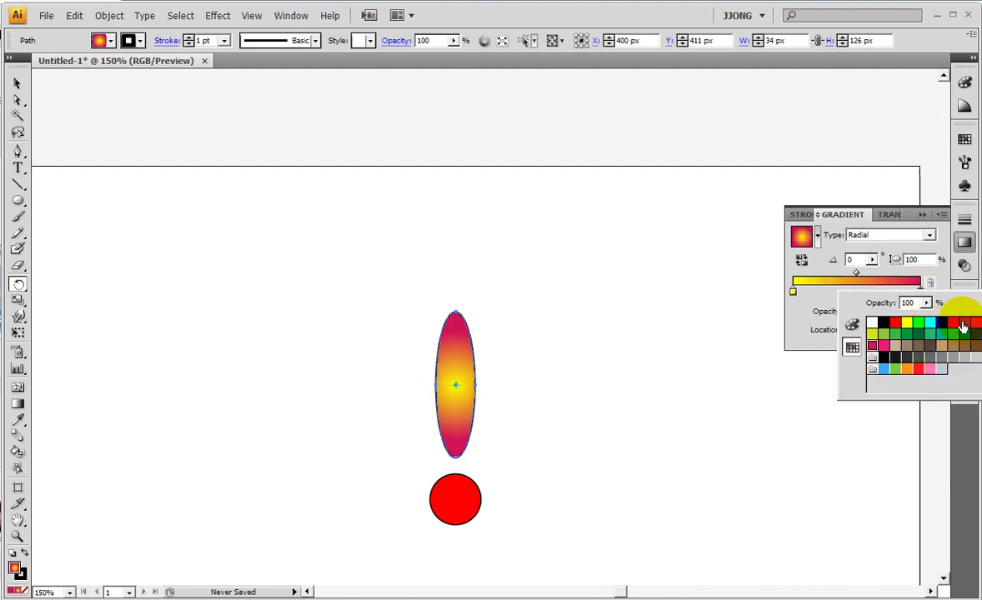
{"action": "left_click", "coordinate": [954, 323]}
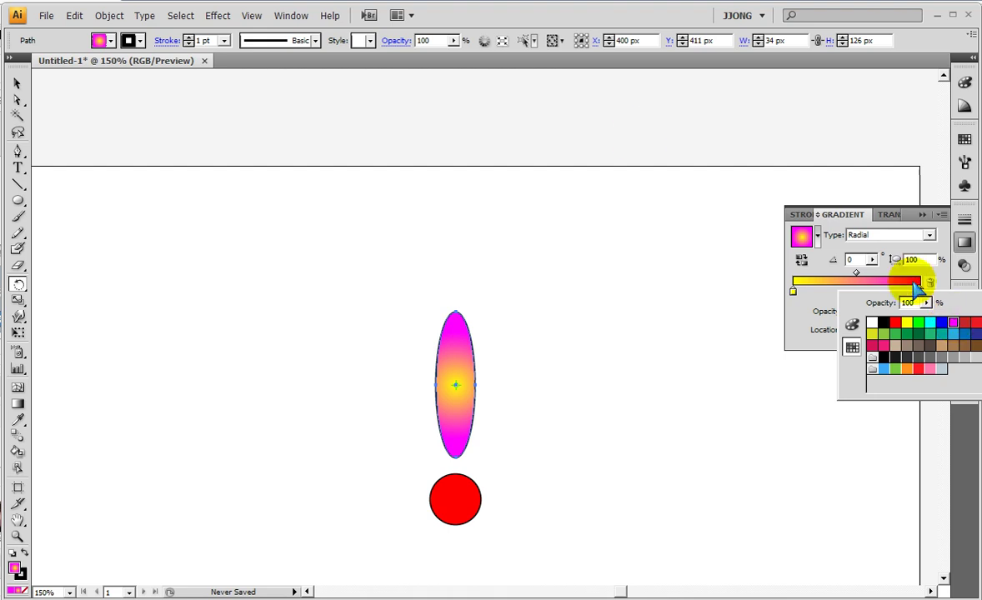
{"action": "left_click", "coordinate": [457, 407]}
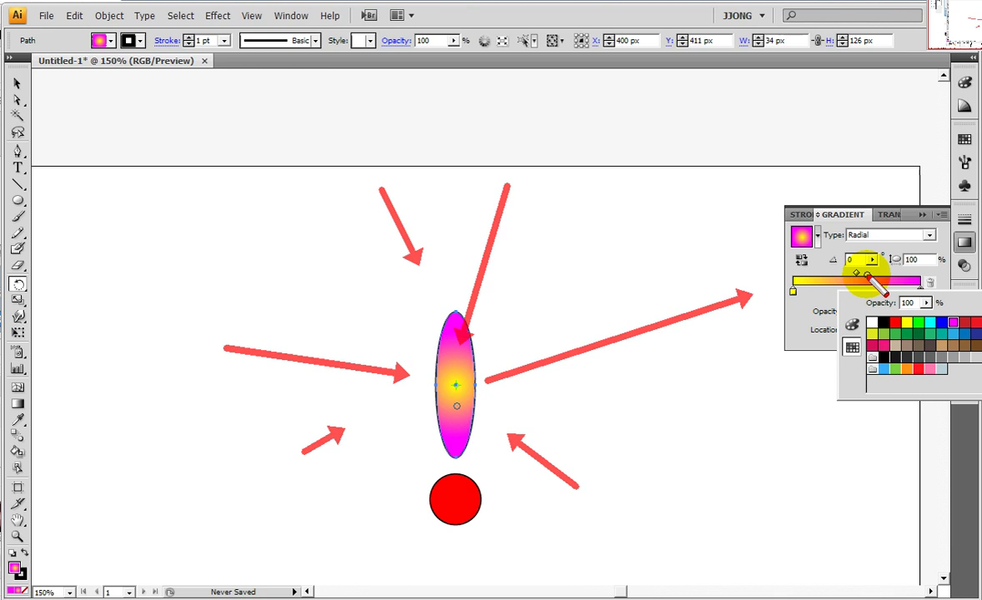
{"action": "key", "text": "Escape"}
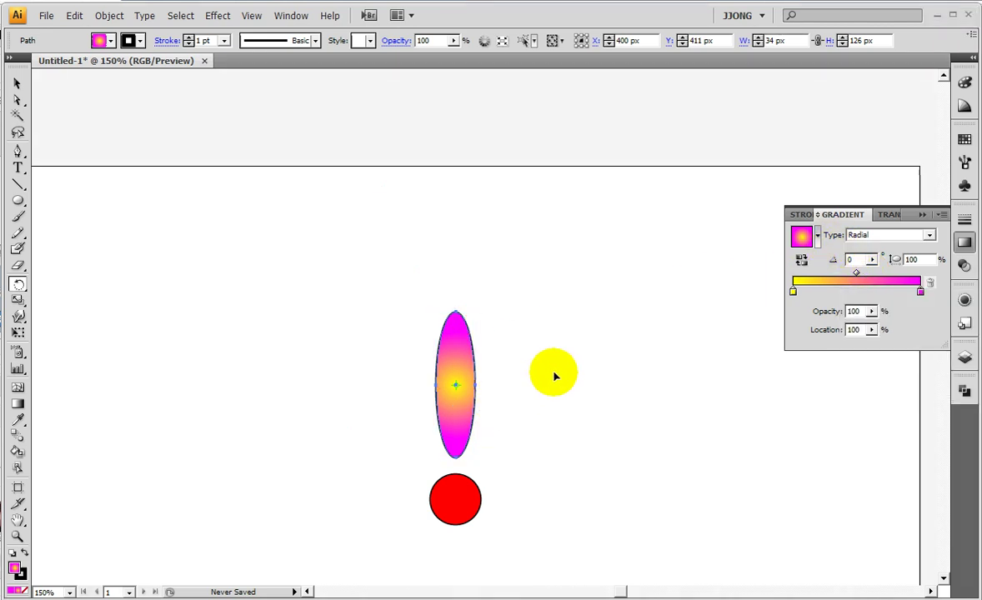
{"action": "scroll", "coordinate": [555, 376], "scroll_direction": "down", "scroll_amount": 2}
{"action": "key", "text": "ctrl+y"}
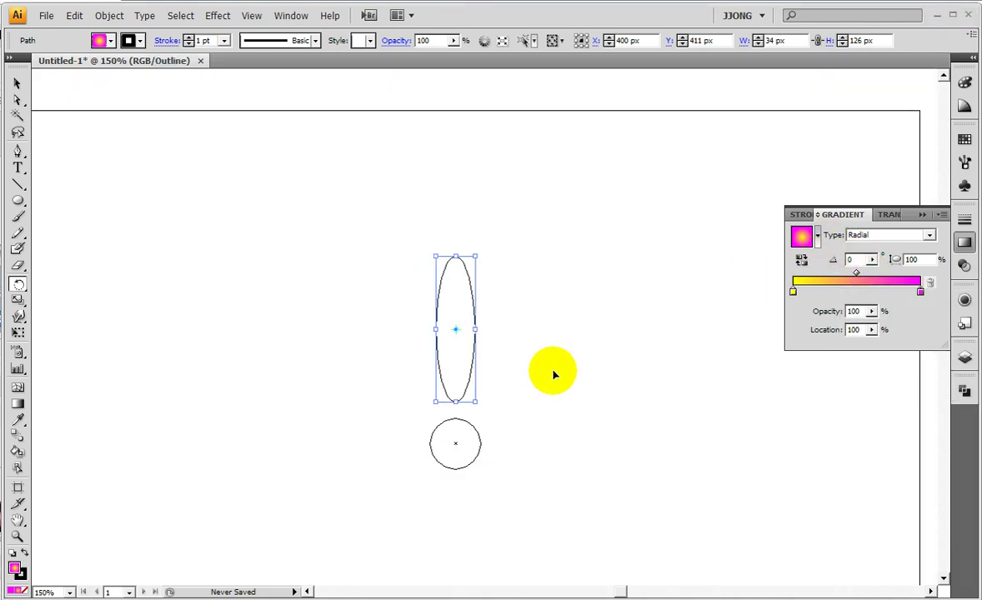
{"action": "scroll", "coordinate": [554, 376], "scroll_direction": "down", "scroll_amount": 5}
{"action": "scroll", "coordinate": [531, 324], "scroll_direction": "down", "scroll_amount": 1}
{"action": "key", "text": "ctrl"}
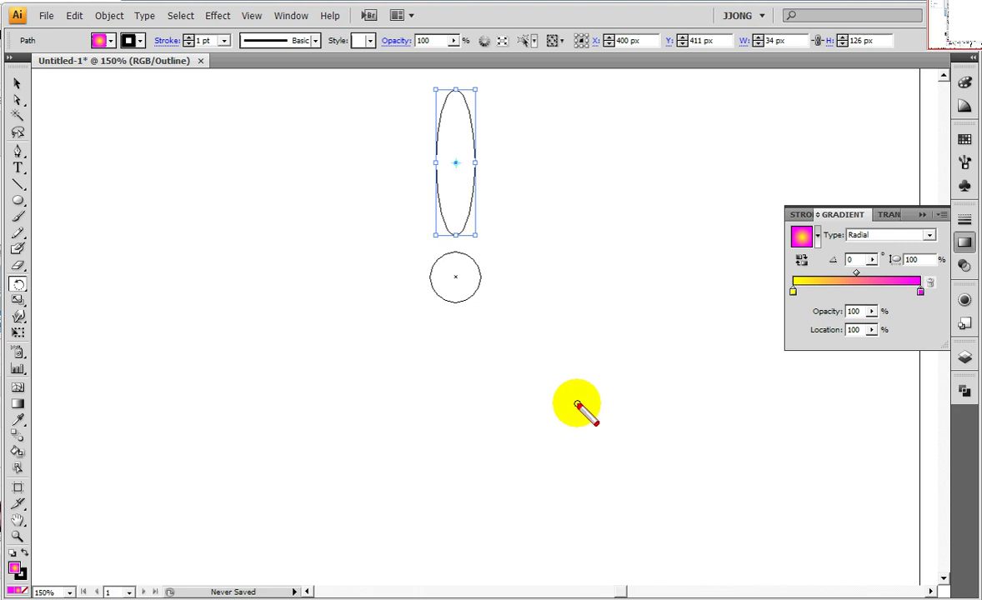
{"action": "left_click_drag", "start_coordinate": [539, 373], "coordinate": [531, 458]}
{"action": "left_click_drag", "start_coordinate": [632, 352], "coordinate": [627, 425]}
{"action": "mouse_move", "coordinate": [699, 398]}
{"action": "left_mouse_down"}
{"action": "mouse_move", "coordinate": [728, 432]}
{"action": "mouse_move", "coordinate": [696, 388]}
{"action": "left_mouse_up"}
{"action": "mouse_move", "coordinate": [482, 341]}
{"action": "left_mouse_down"}
{"action": "mouse_move", "coordinate": [709, 341]}
{"action": "mouse_move", "coordinate": [526, 453]}
{"action": "mouse_move", "coordinate": [480, 497]}
{"action": "left_mouse_up"}
{"action": "left_click_drag", "start_coordinate": [390, 378], "coordinate": [361, 463]}
{"action": "left_click_drag", "start_coordinate": [442, 386], "coordinate": [443, 399]}
{"action": "left_click_drag", "start_coordinate": [433, 397], "coordinate": [467, 432]}
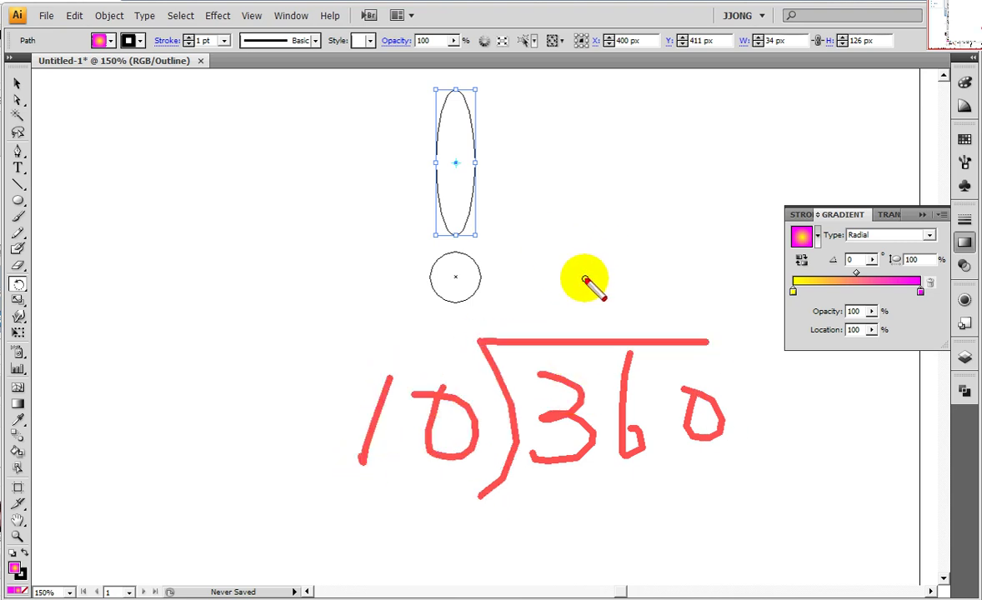
{"action": "left_click_drag", "start_coordinate": [544, 261], "coordinate": [562, 333]}
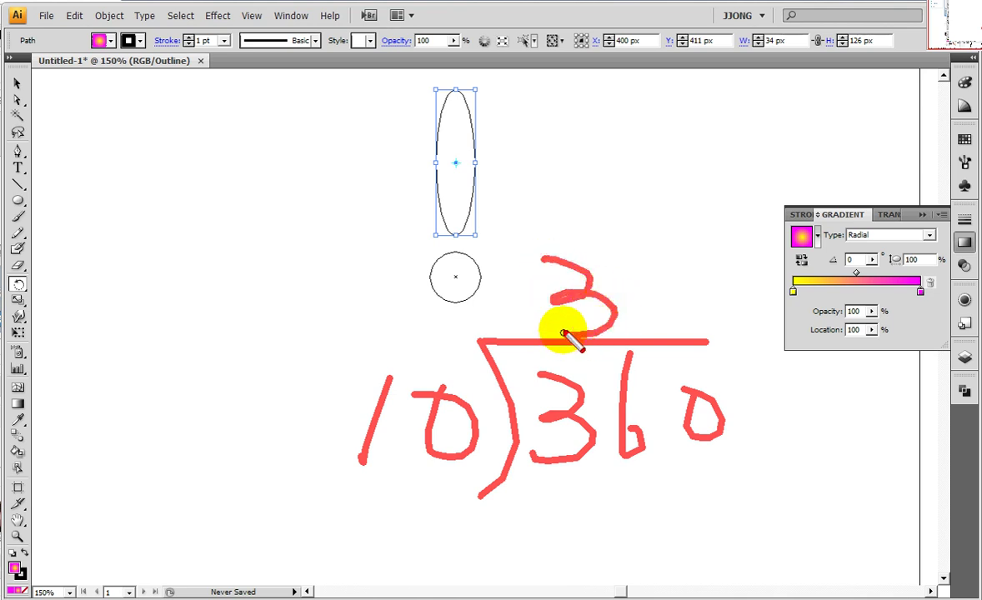
{"action": "left_click_drag", "start_coordinate": [666, 240], "coordinate": [644, 317]}
{"action": "mouse_move", "coordinate": [584, 486]}
{"action": "left_mouse_down"}
{"action": "mouse_move", "coordinate": [599, 506]}
{"action": "mouse_move", "coordinate": [593, 534]}
{"action": "left_mouse_up"}
{"action": "left_click_drag", "start_coordinate": [677, 450], "coordinate": [658, 511]}
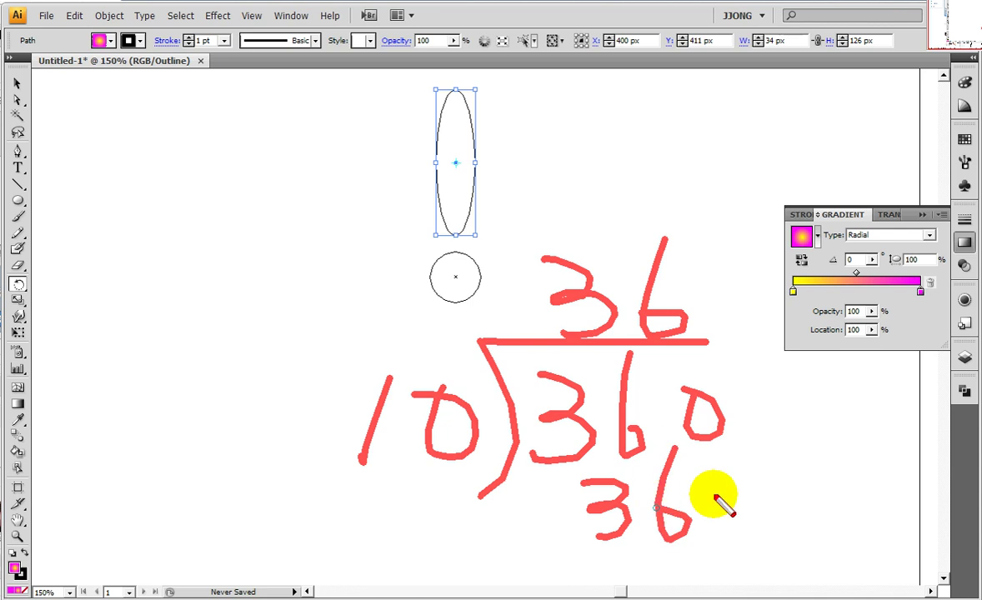
{"action": "left_click_drag", "start_coordinate": [721, 490], "coordinate": [725, 494]}
{"action": "left_click_drag", "start_coordinate": [492, 575], "coordinate": [841, 575]}
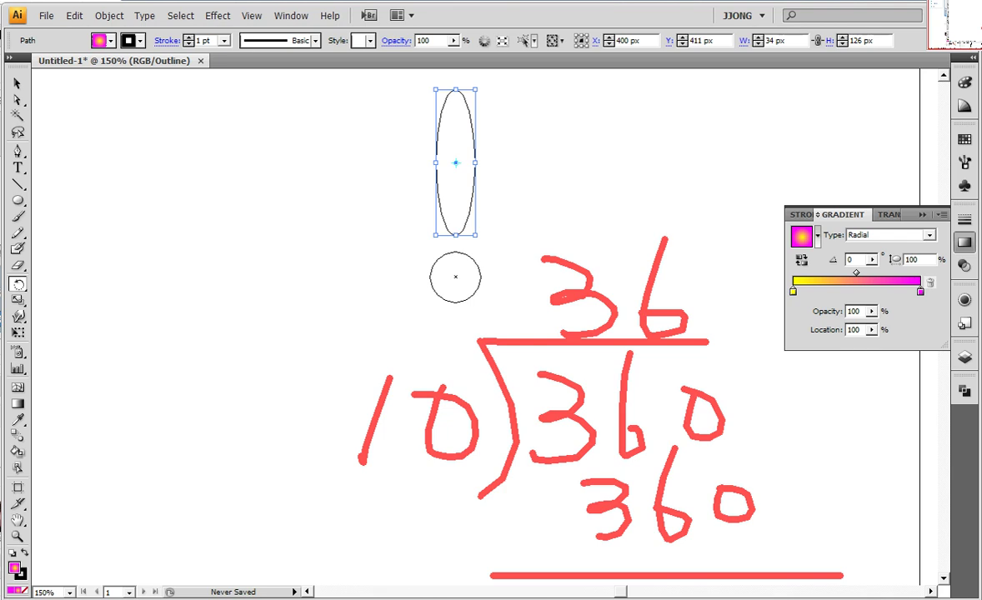
{"action": "key", "text": "Escape"}
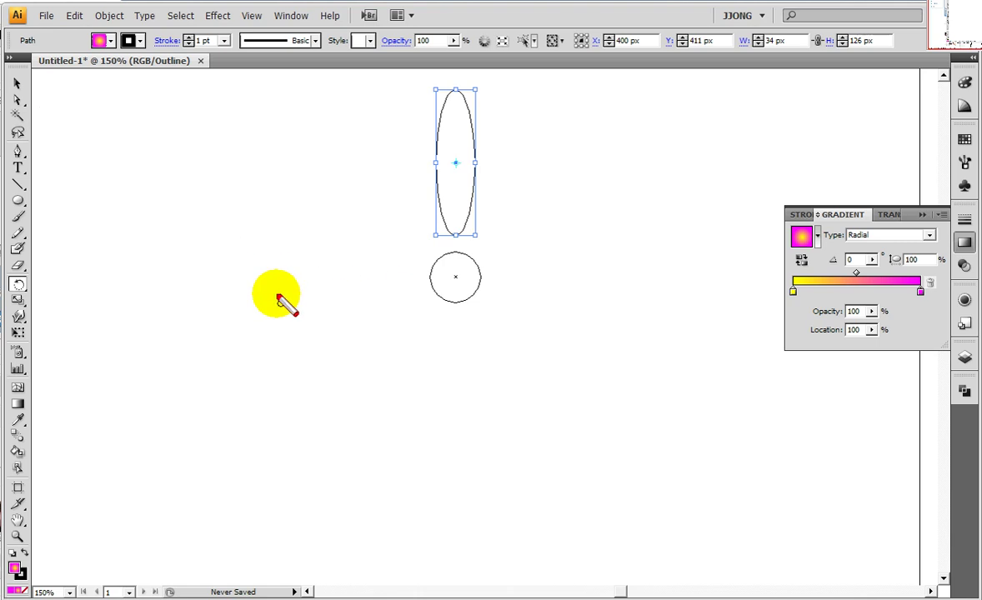
{"action": "left_click_drag", "start_coordinate": [296, 289], "coordinate": [512, 268]}
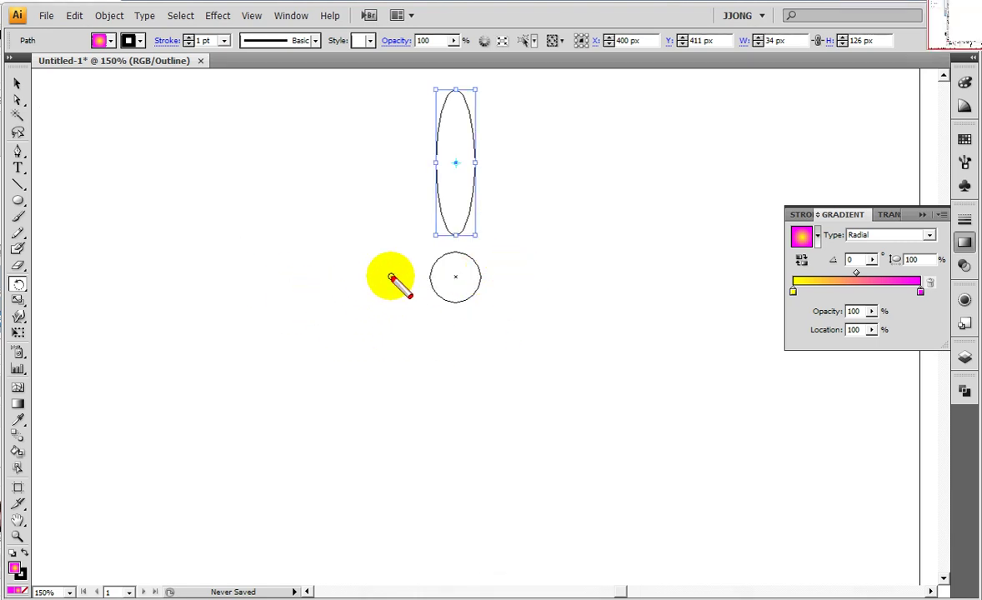
{"action": "left_click_drag", "start_coordinate": [379, 281], "coordinate": [513, 274]}
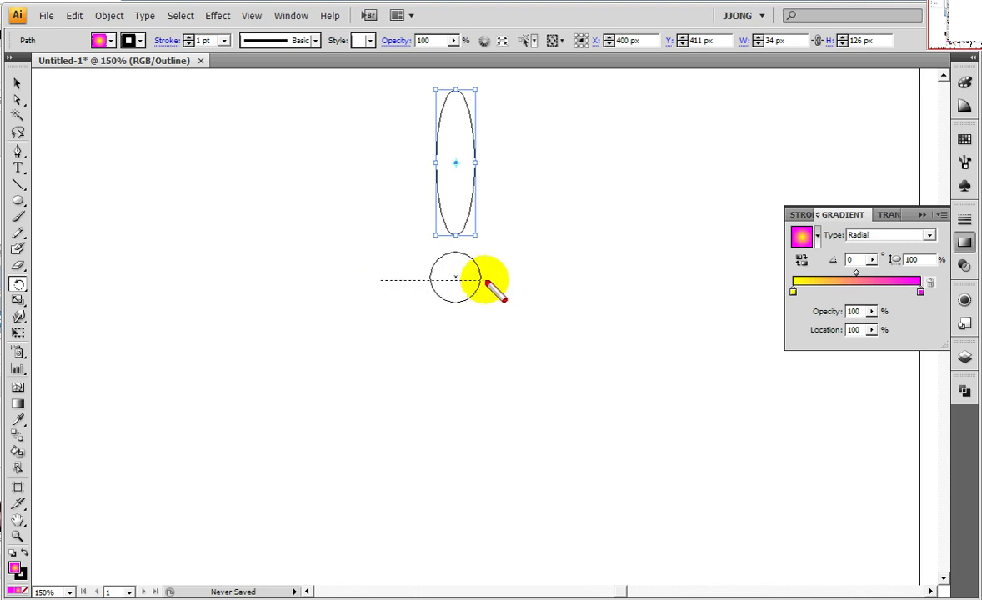
{"action": "left_click_drag", "start_coordinate": [454, 227], "coordinate": [454, 340]}
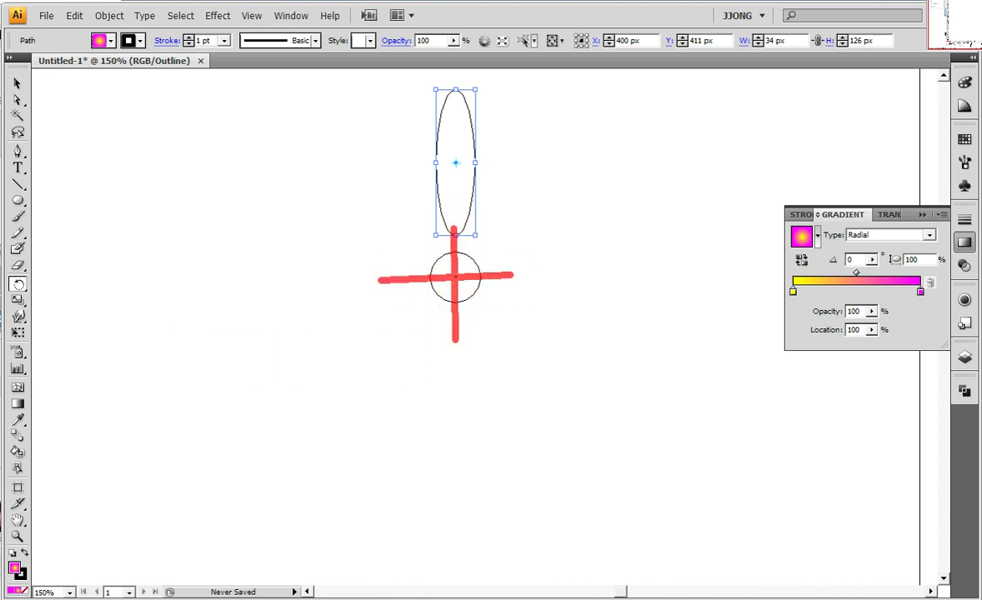
{"action": "left_click_drag", "start_coordinate": [350, 109], "coordinate": [406, 126]}
{"action": "left_click_drag", "start_coordinate": [546, 77], "coordinate": [485, 112]}
{"action": "left_click_drag", "start_coordinate": [565, 191], "coordinate": [496, 172]}
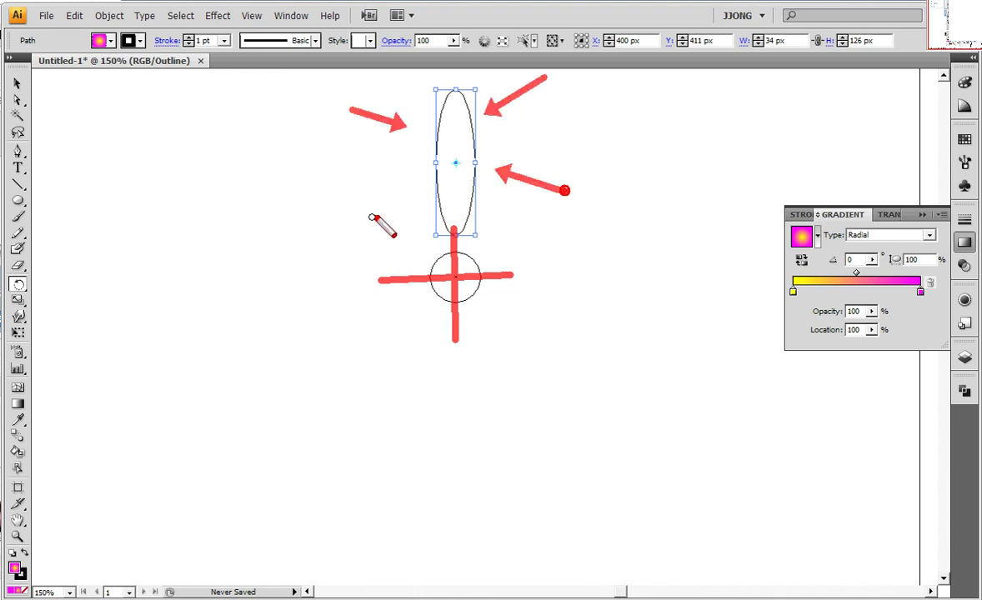
{"action": "left_click_drag", "start_coordinate": [332, 229], "coordinate": [373, 198]}
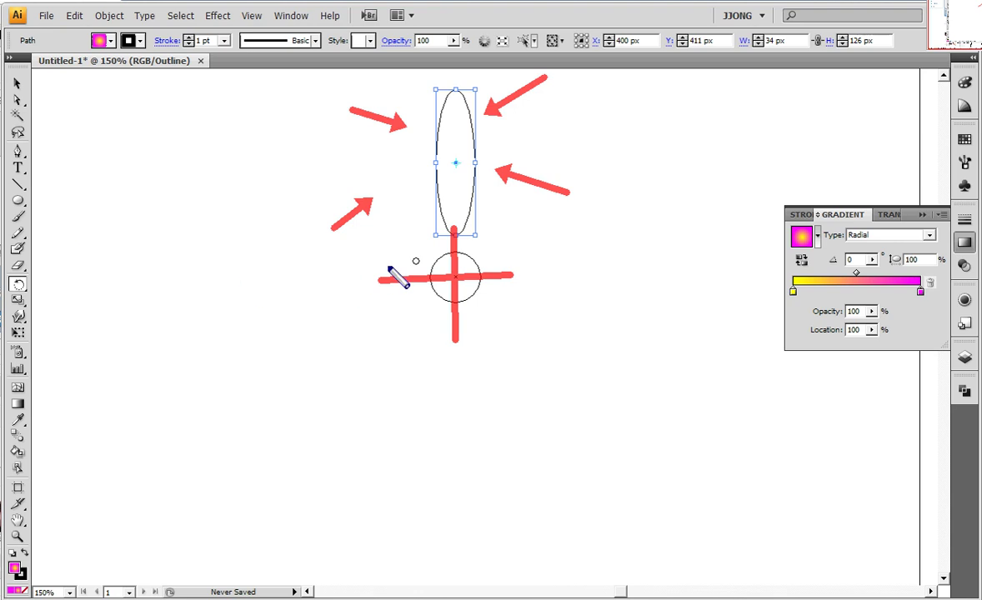
{"action": "left_click_drag", "start_coordinate": [398, 232], "coordinate": [431, 260]}
{"action": "left_click_drag", "start_coordinate": [520, 244], "coordinate": [472, 270]}
{"action": "left_click_drag", "start_coordinate": [381, 335], "coordinate": [427, 302]}
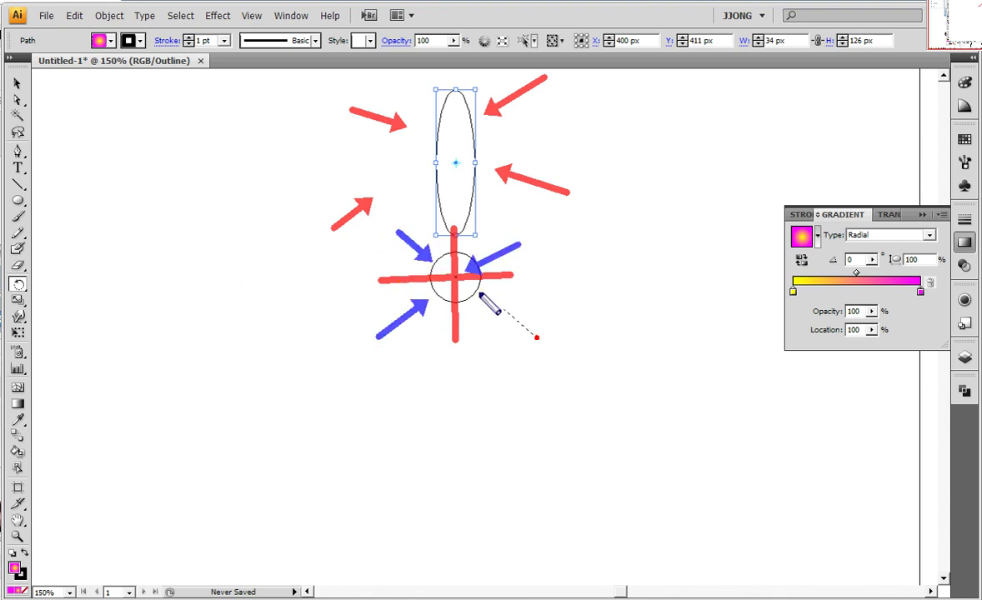
{"action": "left_click_drag", "start_coordinate": [540, 339], "coordinate": [482, 296]}
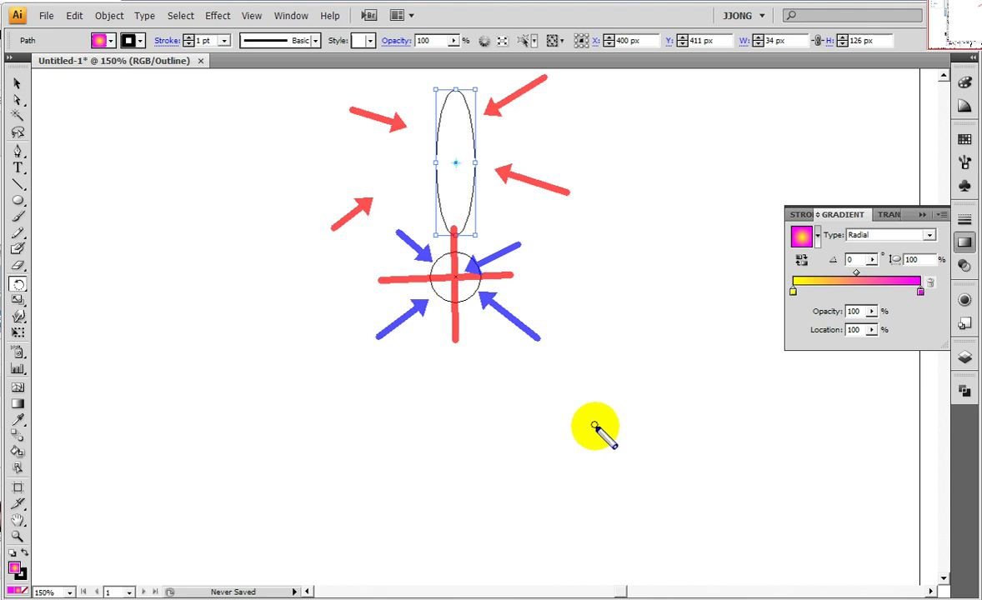
{"action": "left_click_drag", "start_coordinate": [97, 249], "coordinate": [56, 267]}
{"action": "left_click_drag", "start_coordinate": [10, 227], "coordinate": [10, 271]}
{"action": "left_click_drag", "start_coordinate": [63, 323], "coordinate": [16, 303]}
{"action": "key", "text": "Escape"}
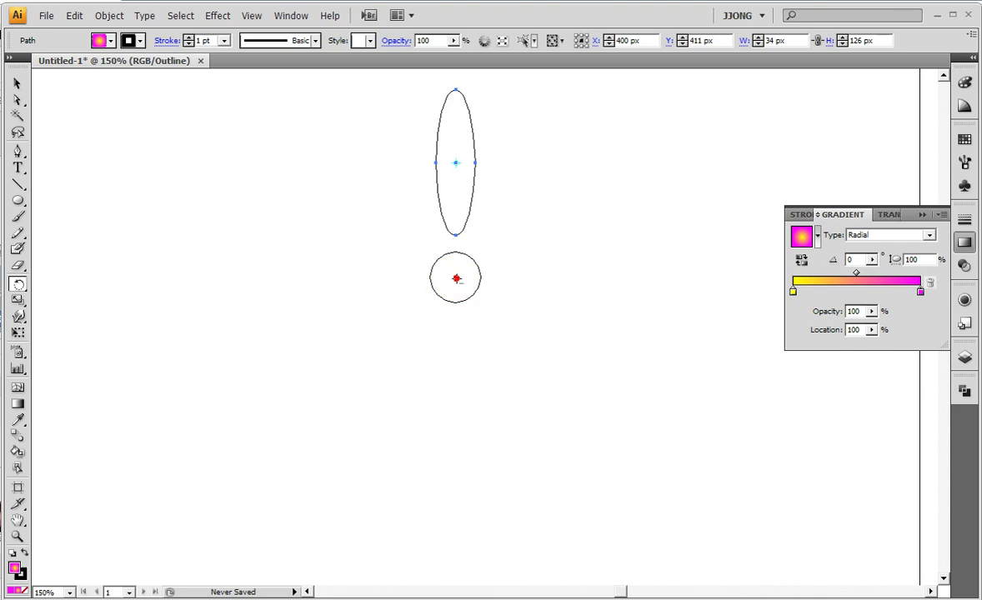
- Copy the petal at 36° steps around the circle centre, then return to Preview
{"action": "left_click", "coordinate": [455, 279], "text": "alt"}
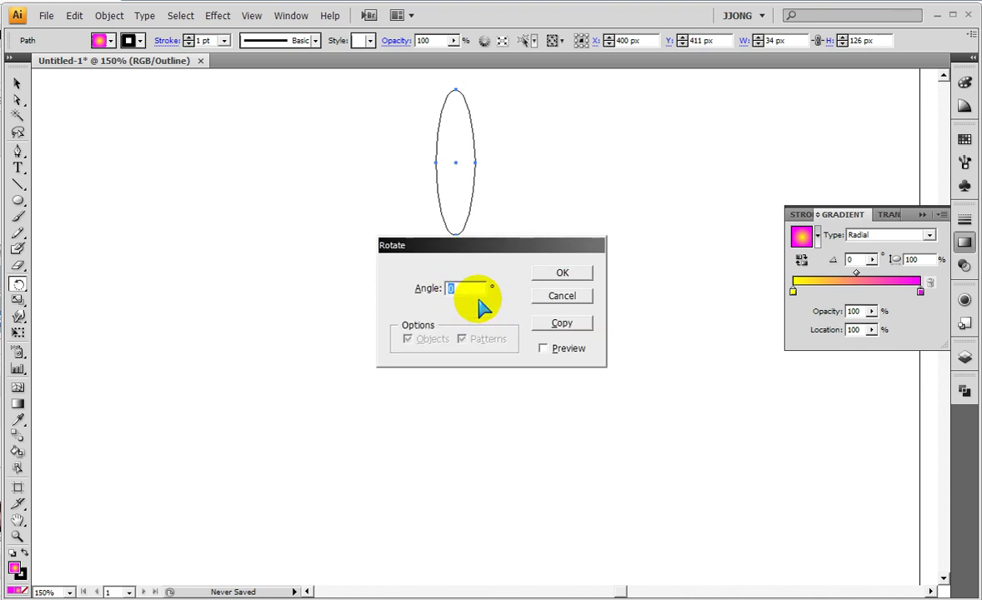
{"action": "type", "text": "30"}
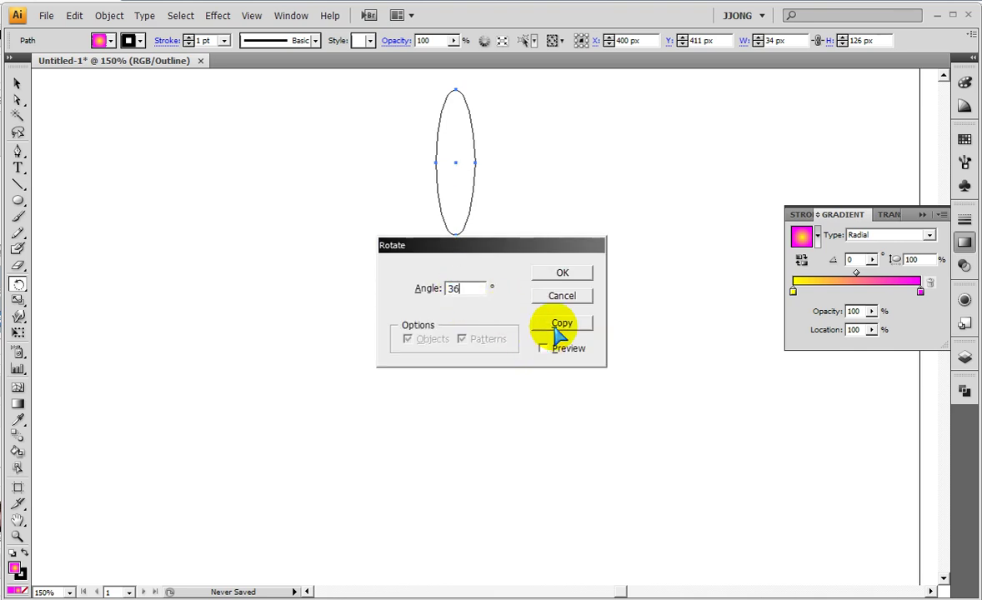
{"action": "left_click", "coordinate": [559, 324]}
{"action": "key", "text": "ctrl+d"}
{"action": "key", "text": "ctrl+d"}
{"action": "key", "text": "ctrl+d"}
{"action": "key", "text": "ctrl+d"}
{"action": "key", "text": "ctrl+d"}
{"action": "key", "text": "ctrl+d"}
{"action": "key", "text": "ctrl+d"}
{"action": "key", "text": "ctrl+d"}
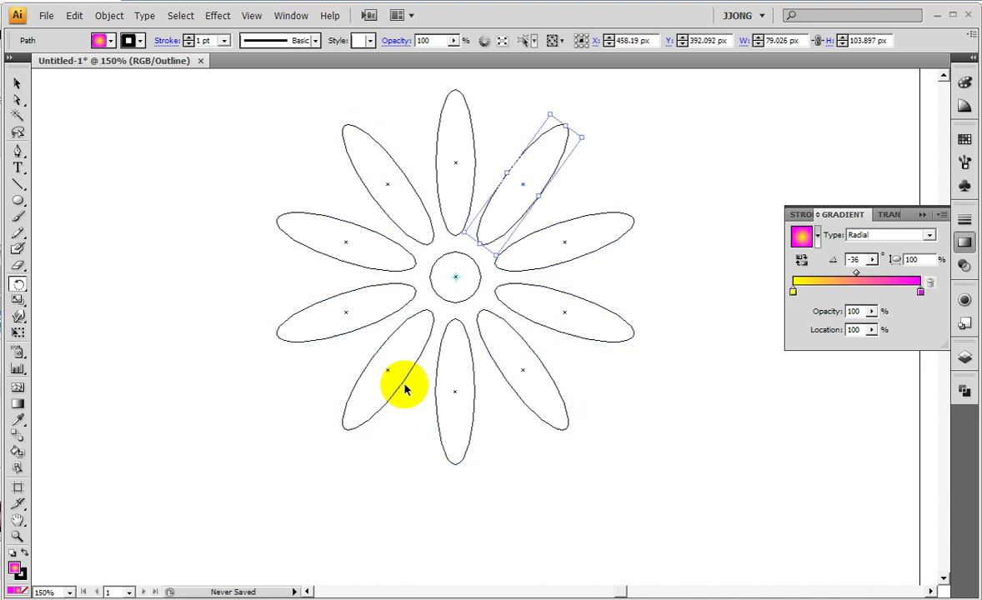
{"action": "key", "text": "ctrl+y"}
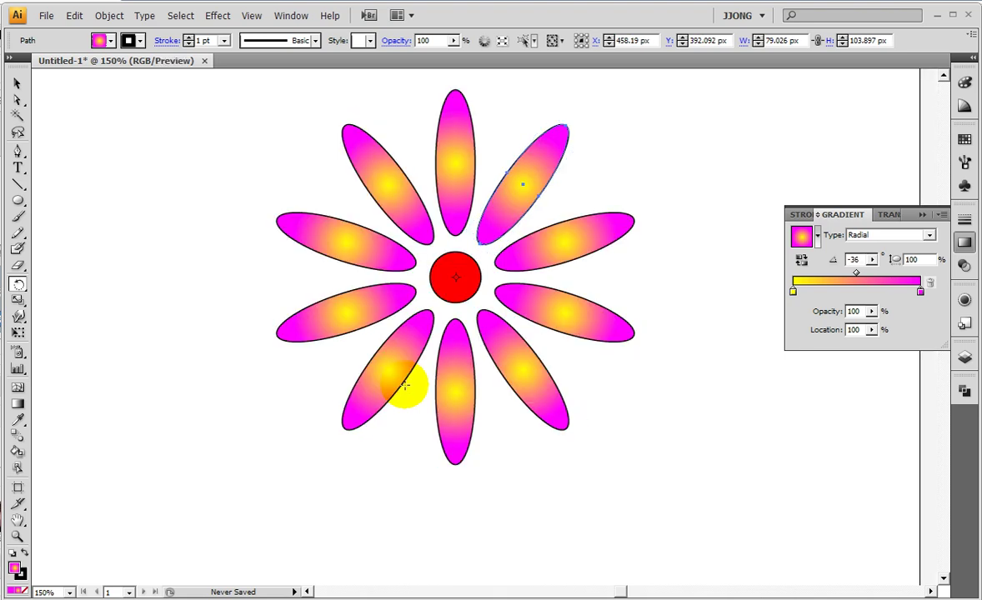